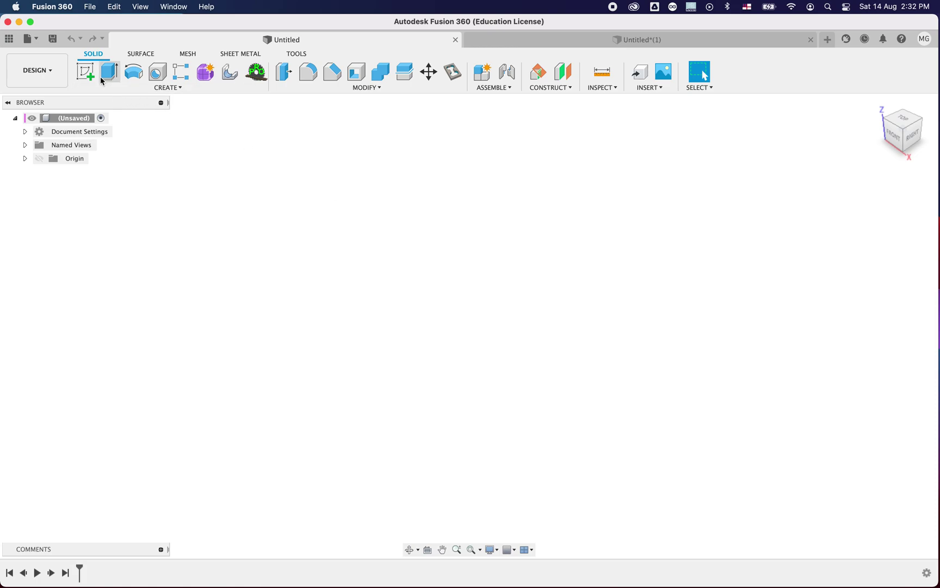
Step: Review the Design workspace's surface, mesh, sheet metal and utility tool sets, return to the solid tools, and check the list of workspaces
{"action": "left_click", "coordinate": [139, 53]}
{"action": "left_click", "coordinate": [190, 53]}
{"action": "left_click", "coordinate": [251, 58]}
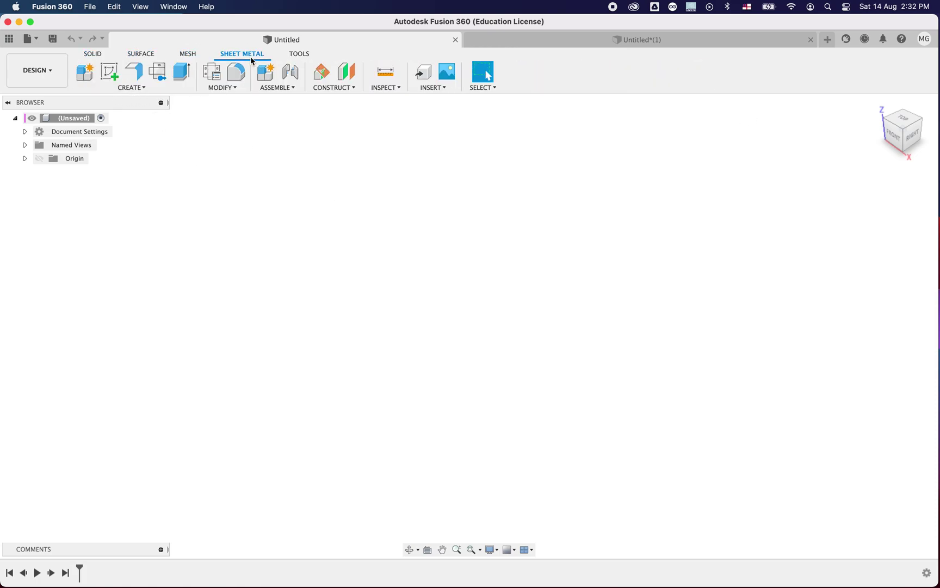
{"action": "left_click", "coordinate": [294, 56]}
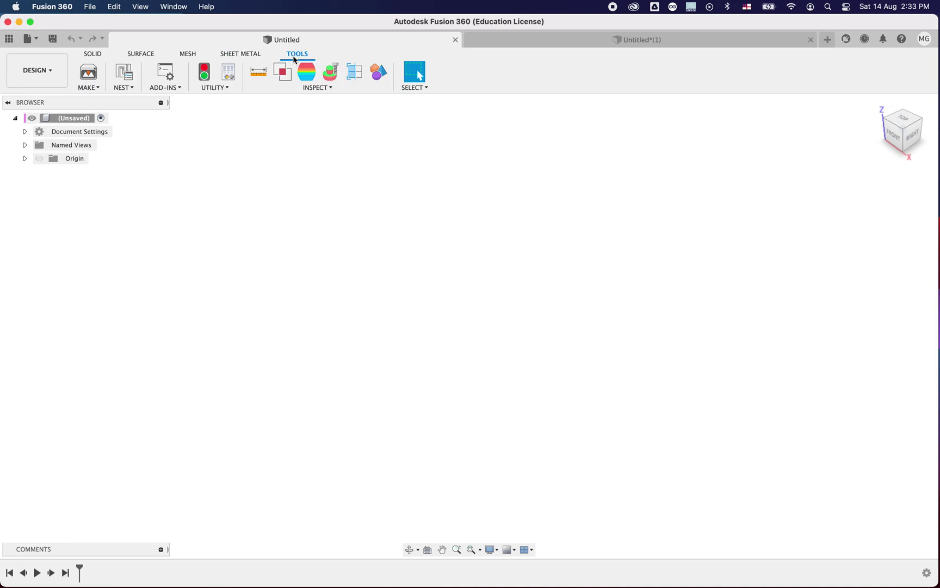
{"action": "left_click", "coordinate": [98, 55]}
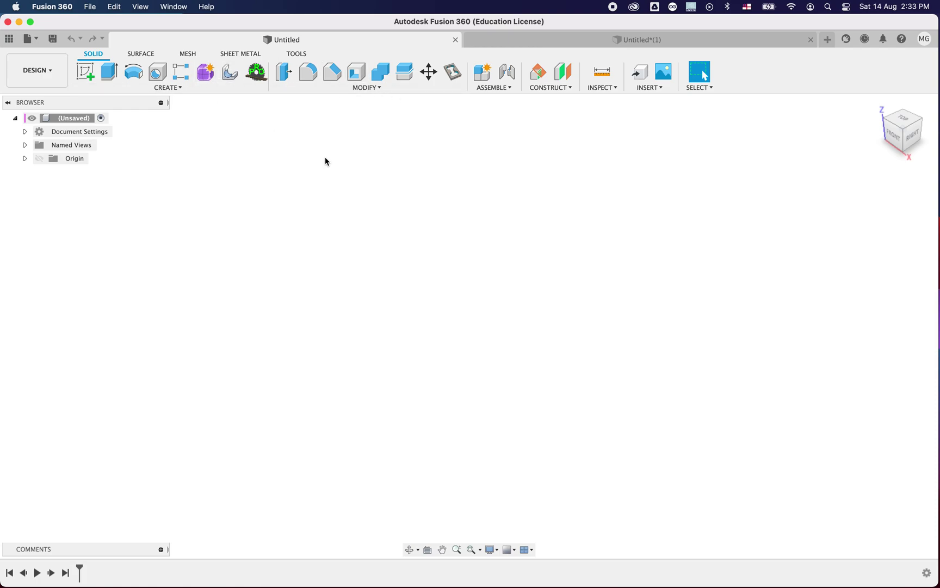
{"action": "left_click", "coordinate": [58, 76]}
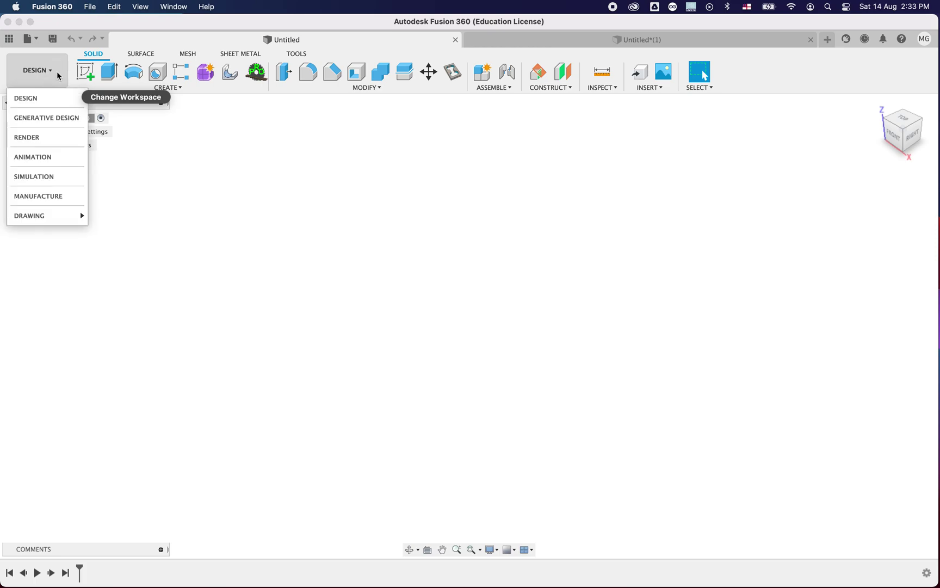
{"action": "left_click", "coordinate": [42, 98]}
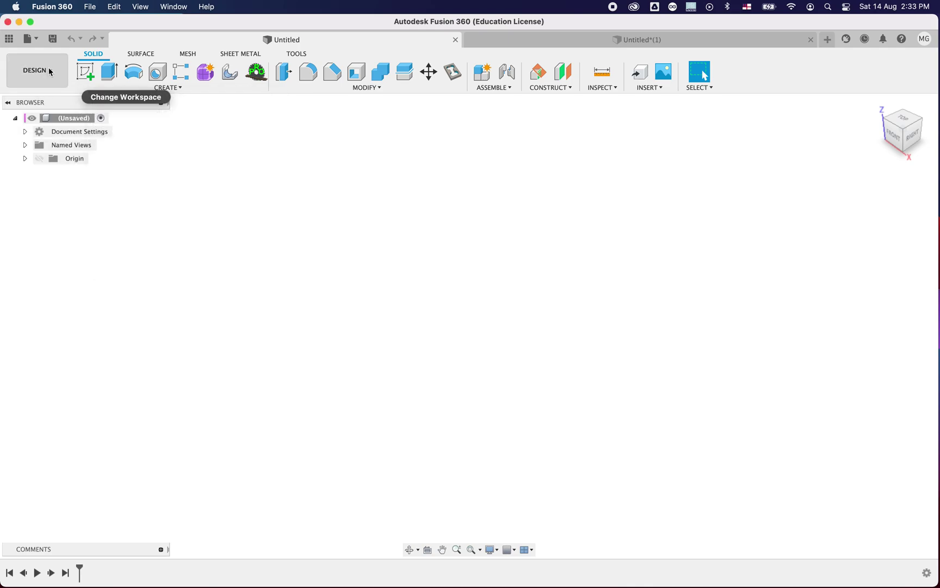
Step: Examine the Manufacture workspace's turning, additive, inspection, fabrication, utilities and milling tool sets, and return to the Design workspace
{"action": "left_click", "coordinate": [50, 72]}
{"action": "left_click", "coordinate": [47, 196]}
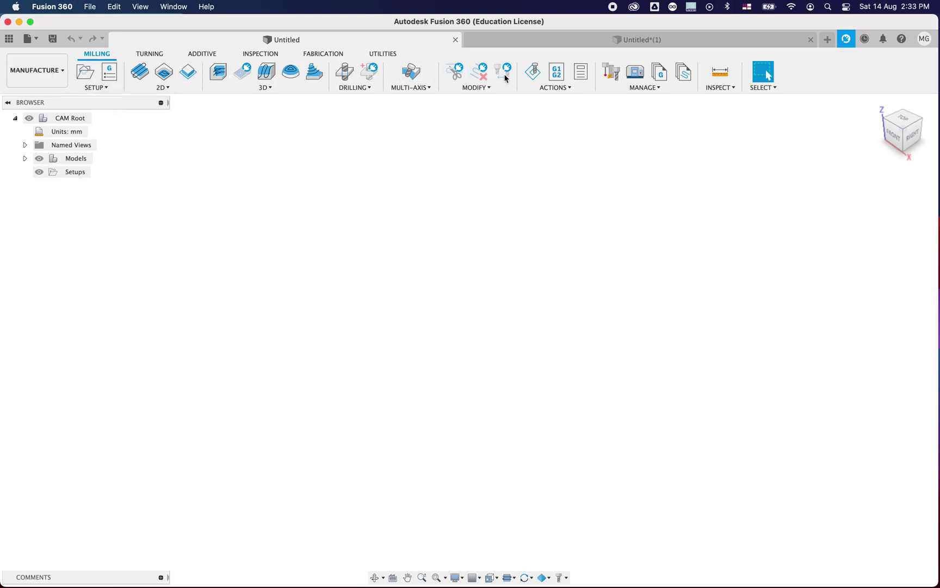
{"action": "left_click", "coordinate": [150, 55]}
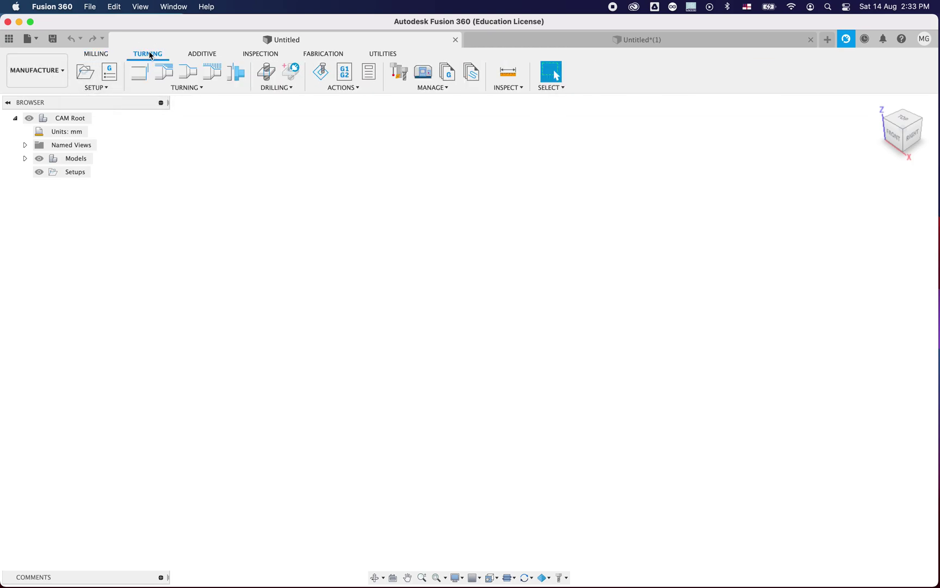
{"action": "left_click", "coordinate": [203, 54]}
{"action": "left_click", "coordinate": [260, 54]}
{"action": "left_click", "coordinate": [313, 55]}
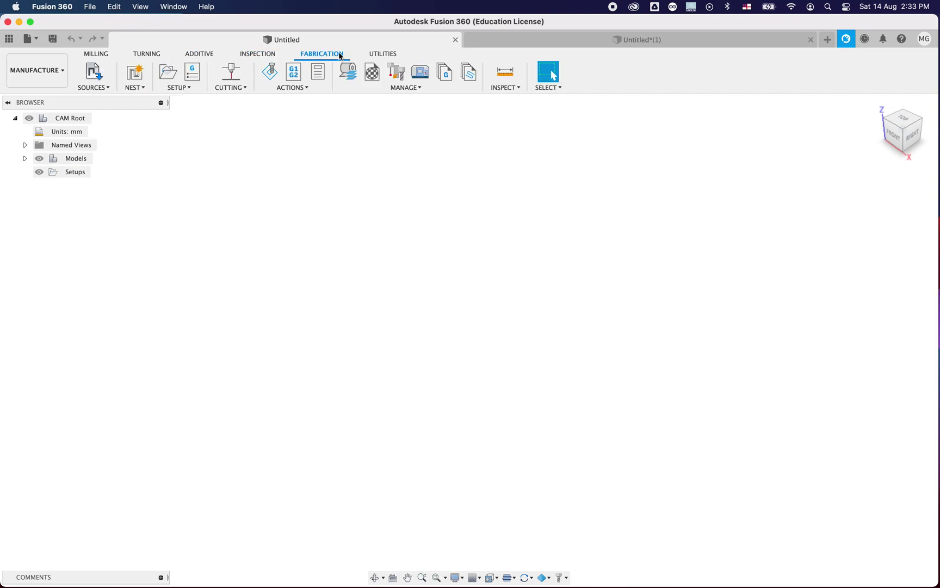
{"action": "left_click", "coordinate": [383, 55]}
{"action": "left_click", "coordinate": [97, 54]}
{"action": "left_click", "coordinate": [34, 70]}
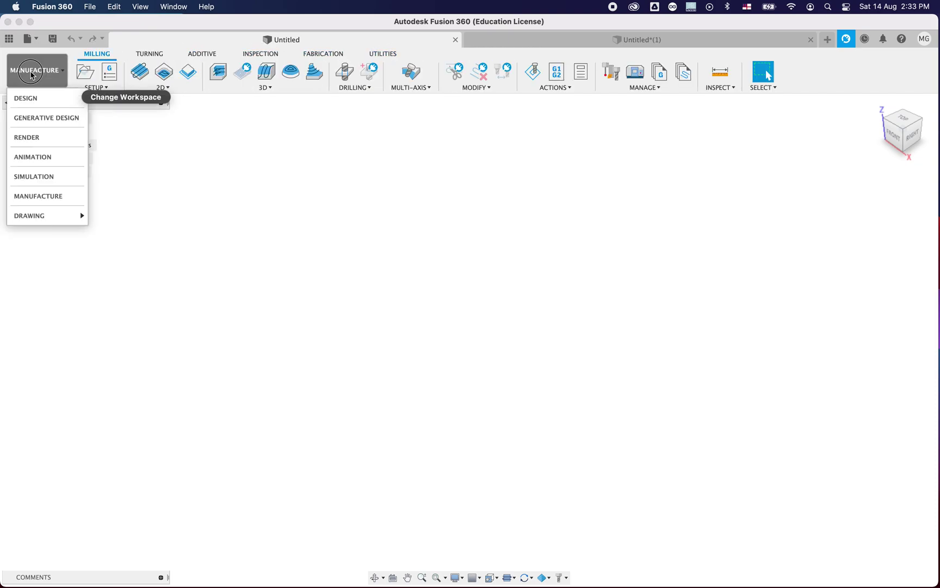
{"action": "left_click", "coordinate": [35, 97]}
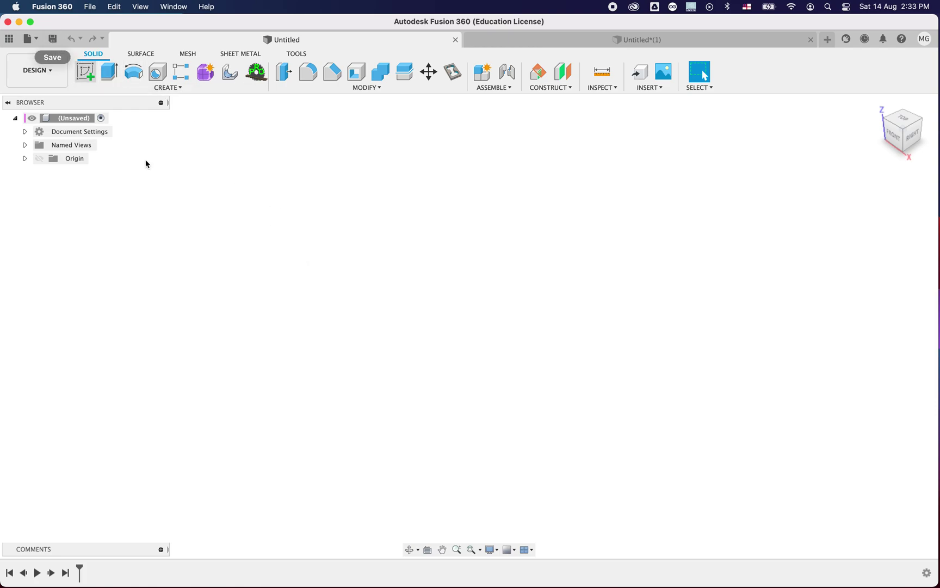
Step: Create a new project named Green in the data panel's project list
{"action": "left_click", "coordinate": [11, 43]}
{"action": "scroll", "coordinate": [102, 180], "scroll_direction": "down", "scroll_amount": 3}
{"action": "scroll", "coordinate": [101, 177], "scroll_direction": "down", "scroll_amount": 6}
{"action": "scroll", "coordinate": [101, 177], "scroll_direction": "up", "scroll_amount": 10}
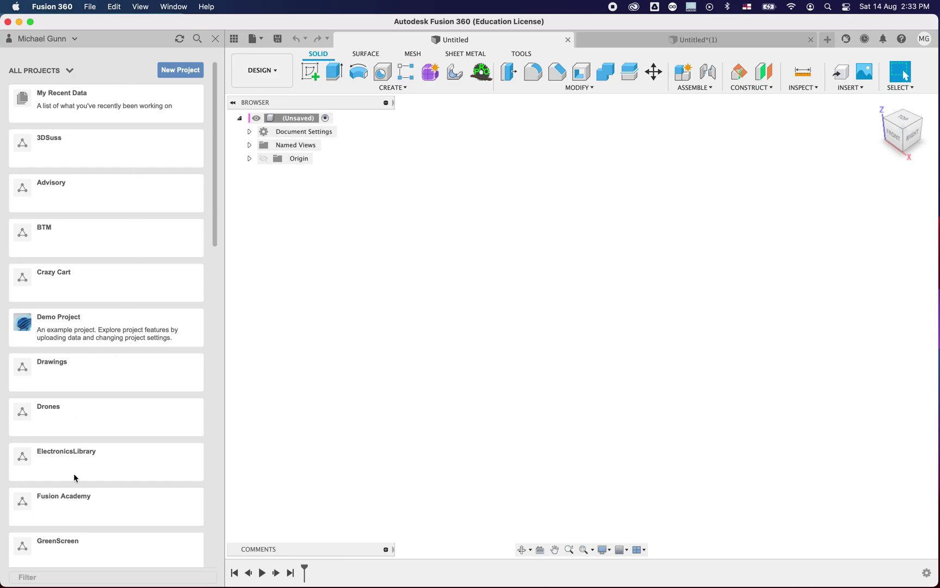
{"action": "scroll", "coordinate": [121, 365], "scroll_direction": "down", "scroll_amount": 5}
{"action": "scroll", "coordinate": [121, 364], "scroll_direction": "up", "scroll_amount": 5}
{"action": "left_click", "coordinate": [188, 74]}
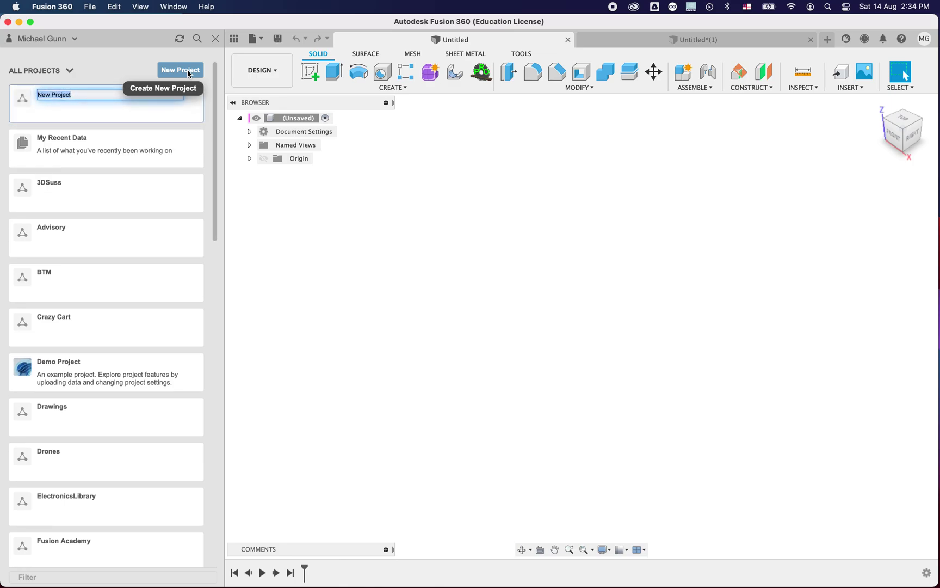
{"action": "type", "text": "Green"}
{"action": "key", "text": "Return"}
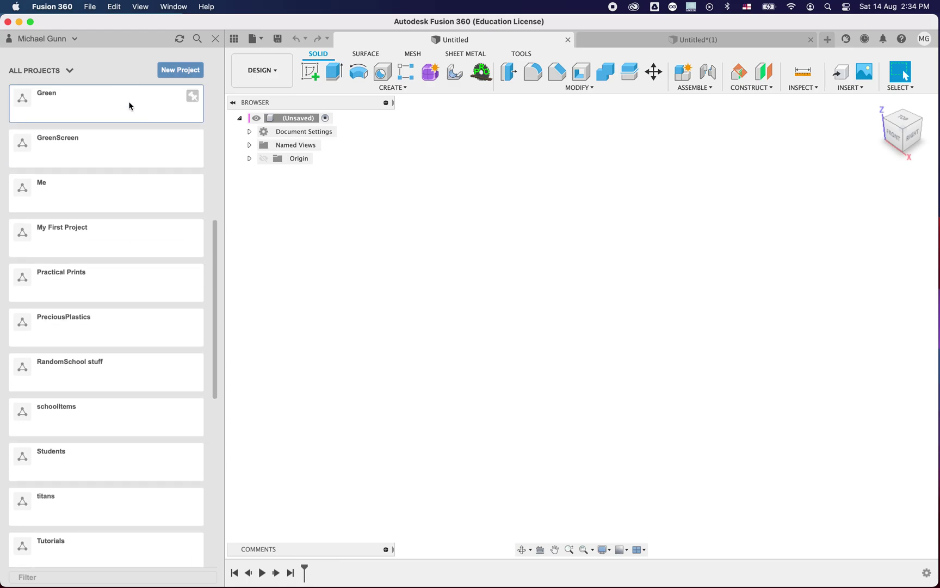
Step: Open the Green project and save the empty design in it as planter
{"action": "left_click", "coordinate": [130, 105]}
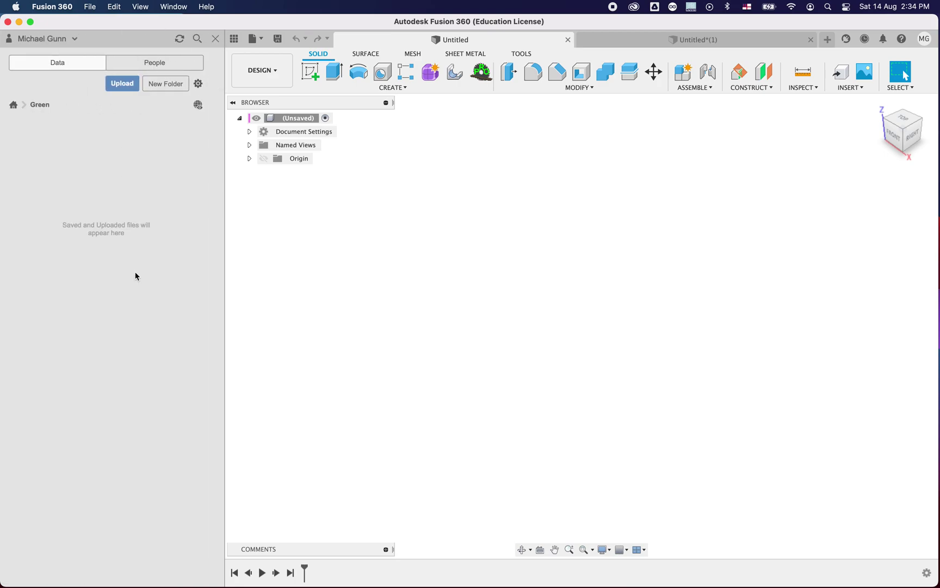
{"action": "left_click", "coordinate": [278, 38]}
{"action": "type", "text": "pla"}
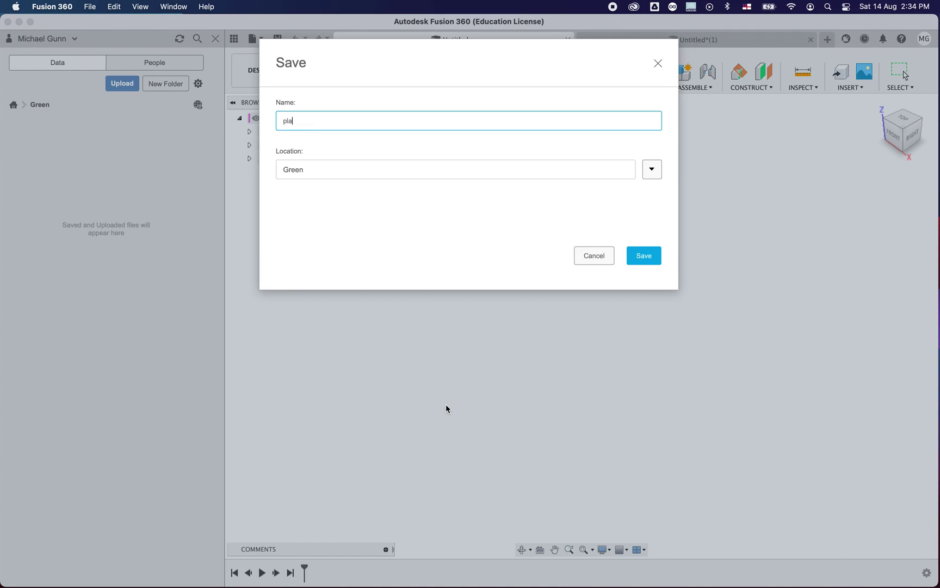
{"action": "key", "text": "Return"}
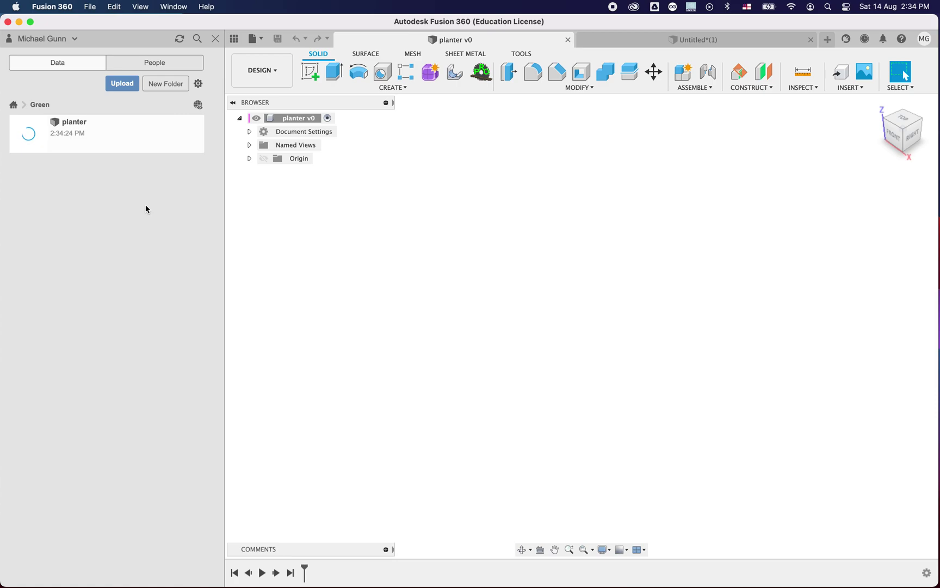
Step: Look through the full project list and reopen the Green project to check the saved planter design, leaving the data panel closed
{"action": "left_click", "coordinate": [13, 105]}
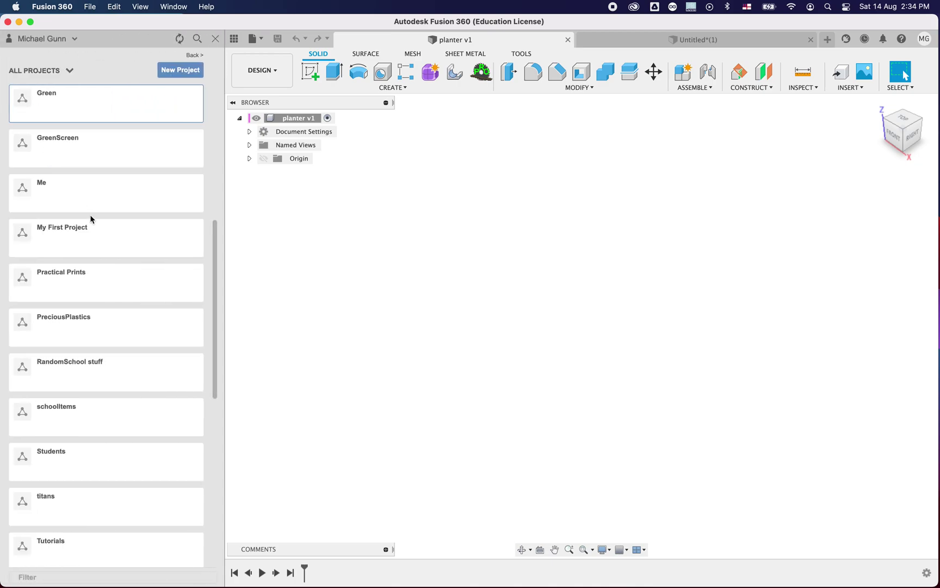
{"action": "scroll", "coordinate": [90, 217], "scroll_direction": "down", "scroll_amount": 5}
{"action": "scroll", "coordinate": [90, 218], "scroll_direction": "up", "scroll_amount": 5}
{"action": "scroll", "coordinate": [90, 218], "scroll_direction": "up", "scroll_amount": 8}
{"action": "scroll", "coordinate": [90, 218], "scroll_direction": "down", "scroll_amount": 3}
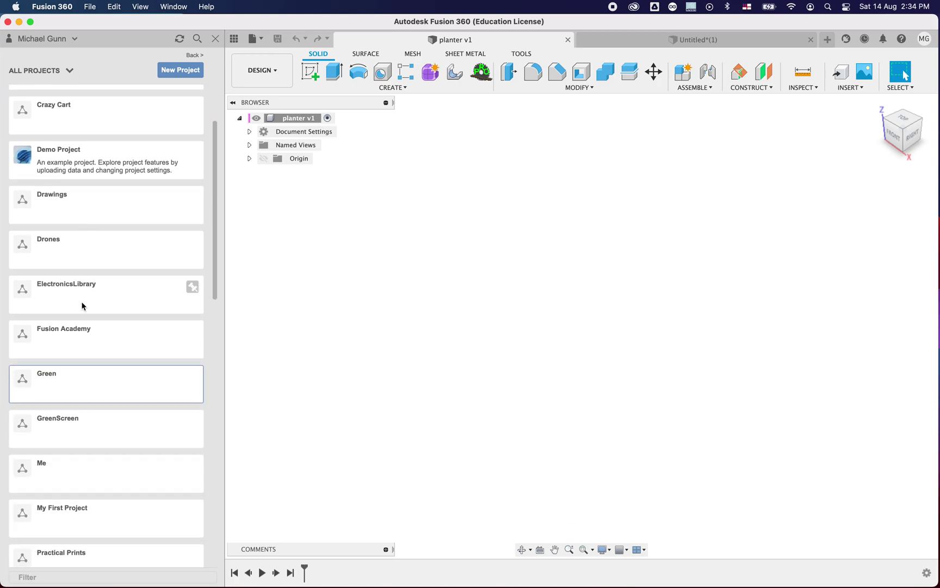
{"action": "scroll", "coordinate": [82, 305], "scroll_direction": "down", "scroll_amount": 3}
{"action": "left_click", "coordinate": [113, 318]}
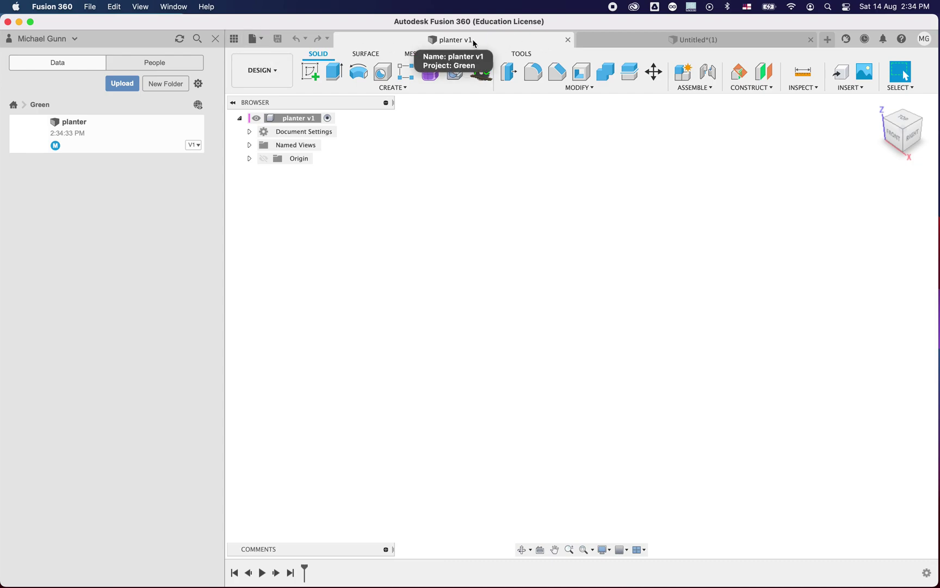
{"action": "left_click", "coordinate": [236, 42]}
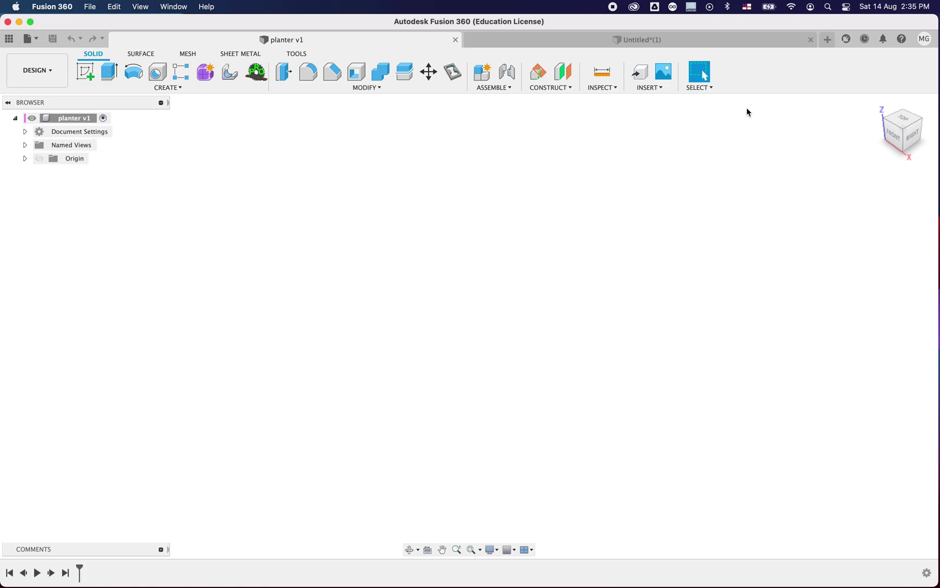
Step: Switch to the untitled design with the red cube and inspect it from the top, front, left and an angled front view
{"action": "left_click", "coordinate": [680, 37]}
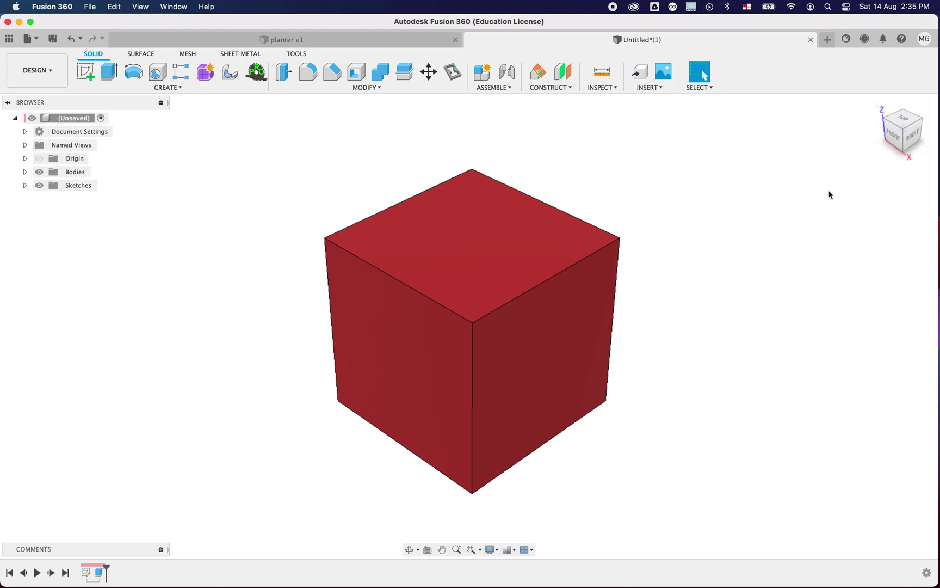
{"action": "left_click", "coordinate": [906, 132]}
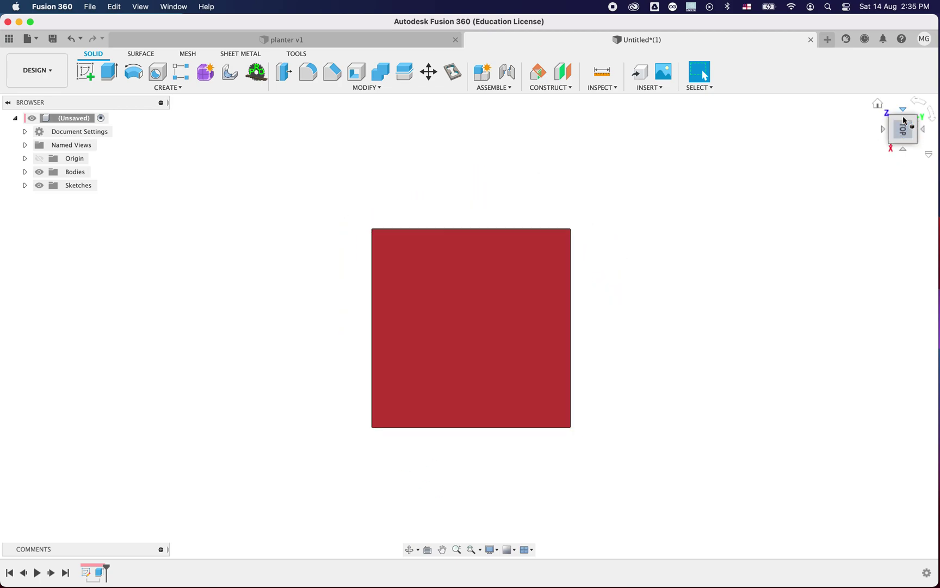
{"action": "left_click", "coordinate": [903, 144]}
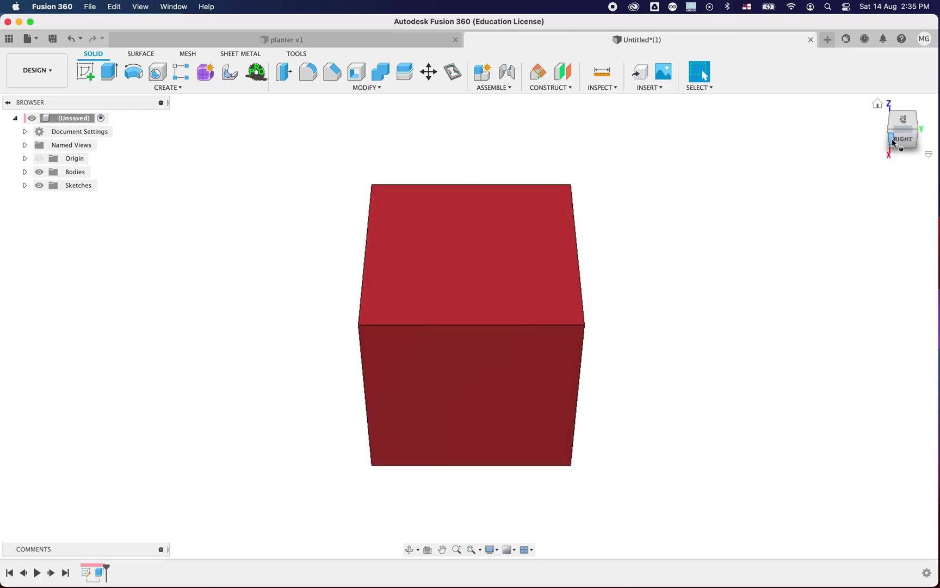
{"action": "left_click", "coordinate": [892, 142]}
{"action": "left_click", "coordinate": [896, 135]}
{"action": "left_click", "coordinate": [897, 132]}
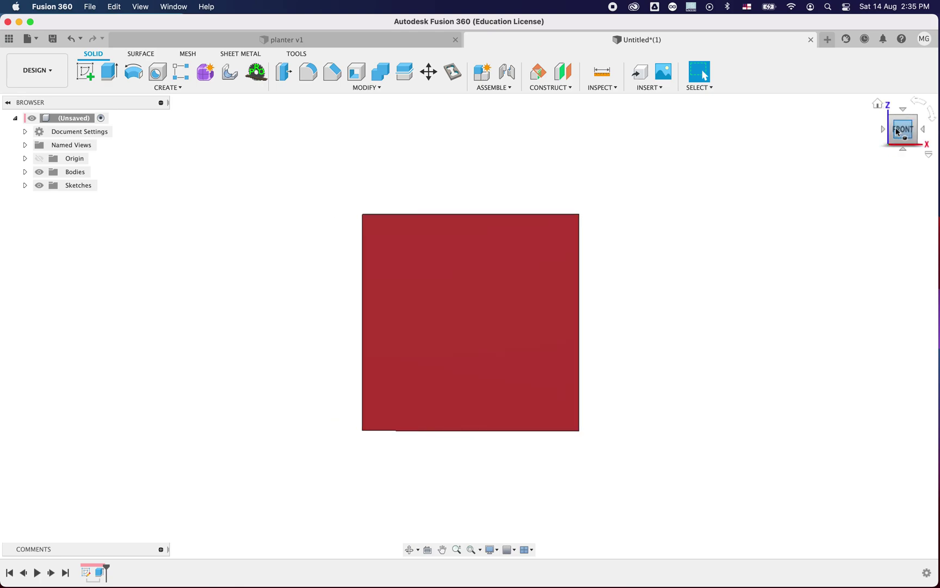
{"action": "left_click", "coordinate": [883, 129]}
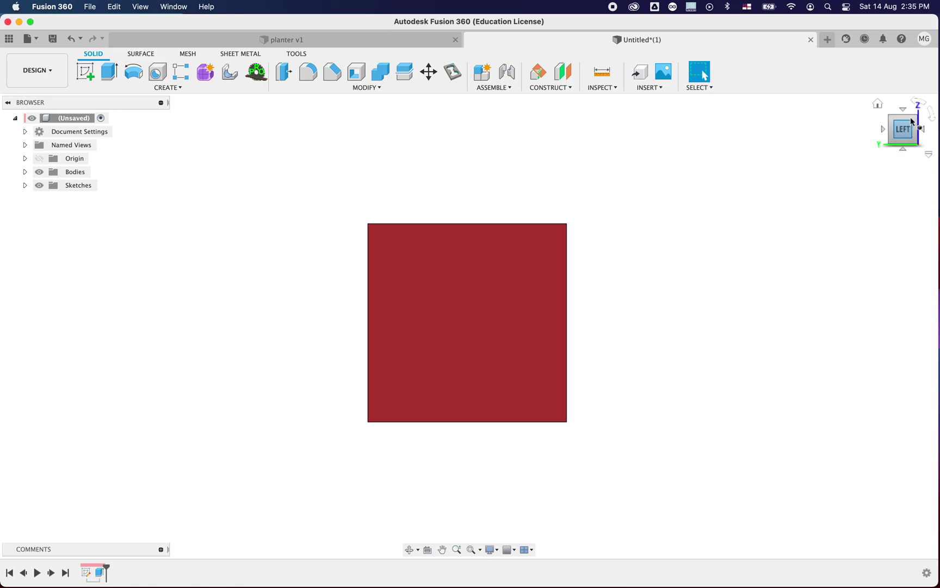
{"action": "mouse_move", "coordinate": [894, 124]}
{"action": "left_mouse_down"}
{"action": "mouse_move", "coordinate": [895, 174]}
{"action": "mouse_move", "coordinate": [917, 147]}
{"action": "mouse_move", "coordinate": [793, 141]}
{"action": "mouse_move", "coordinate": [716, 235]}
{"action": "mouse_move", "coordinate": [742, 183]}
{"action": "mouse_move", "coordinate": [818, 138]}
{"action": "mouse_move", "coordinate": [877, 157]}
{"action": "mouse_move", "coordinate": [754, 143]}
{"action": "mouse_move", "coordinate": [798, 170]}
{"action": "mouse_move", "coordinate": [766, 139]}
{"action": "mouse_move", "coordinate": [811, 140]}
{"action": "mouse_move", "coordinate": [777, 145]}
{"action": "left_mouse_up"}
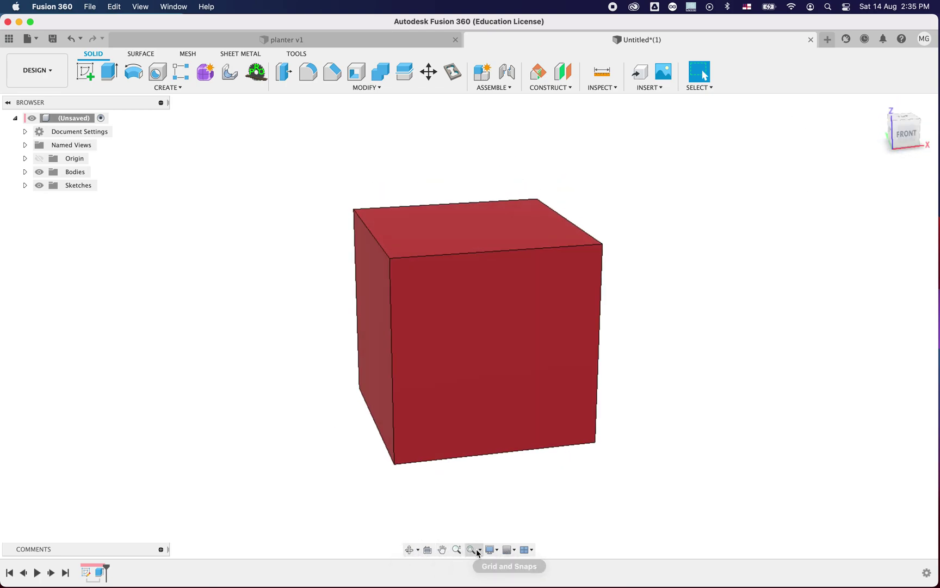
Step: Orbit the red cube around to its back, pan it across the canvas, and zoom in and out on it
{"action": "left_click", "coordinate": [409, 550]}
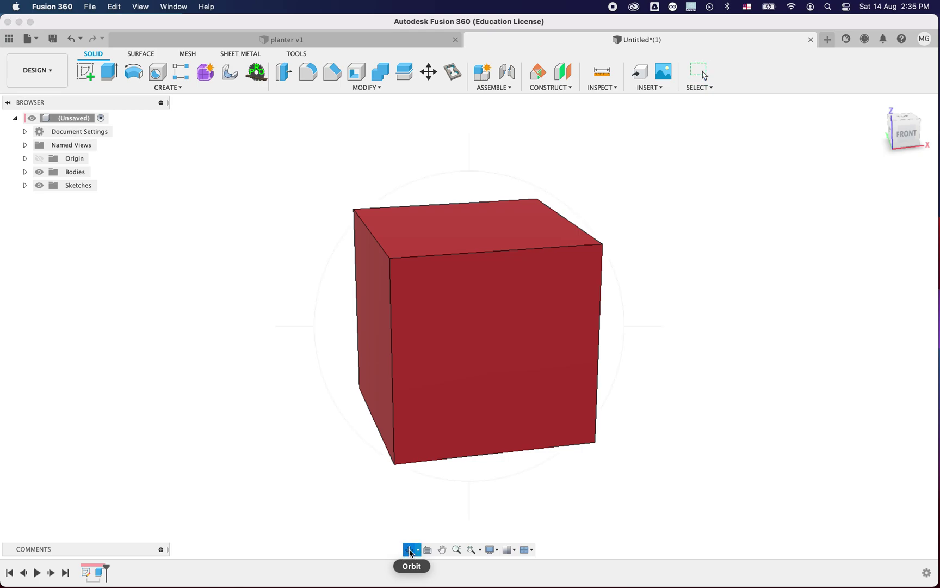
{"action": "left_click_drag", "start_coordinate": [472, 332], "coordinate": [548, 352]}
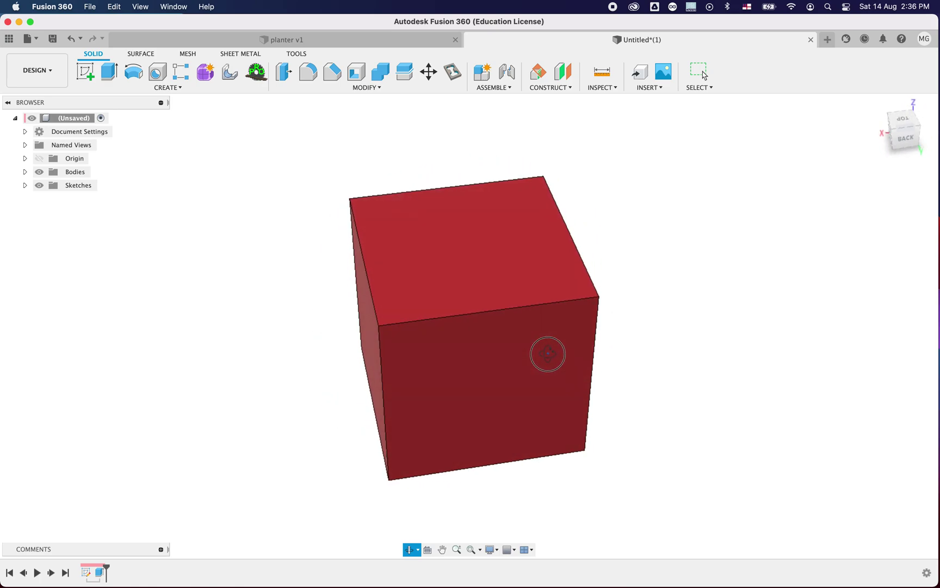
{"action": "left_click", "coordinate": [443, 550]}
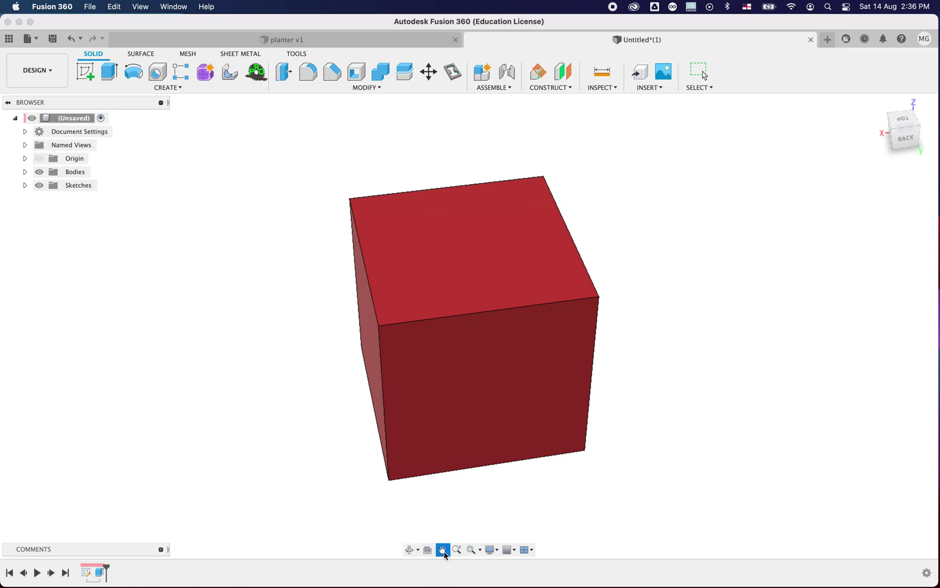
{"action": "left_click_drag", "start_coordinate": [456, 329], "coordinate": [434, 264]}
{"action": "left_click", "coordinate": [457, 550]}
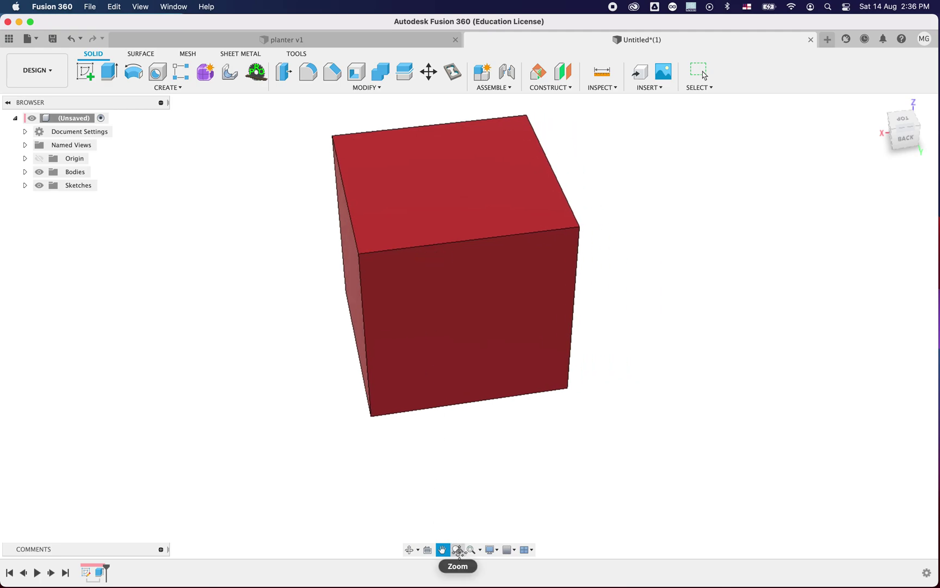
{"action": "left_click_drag", "start_coordinate": [416, 326], "coordinate": [448, 337]}
{"action": "left_click_drag", "start_coordinate": [450, 336], "coordinate": [467, 307]}
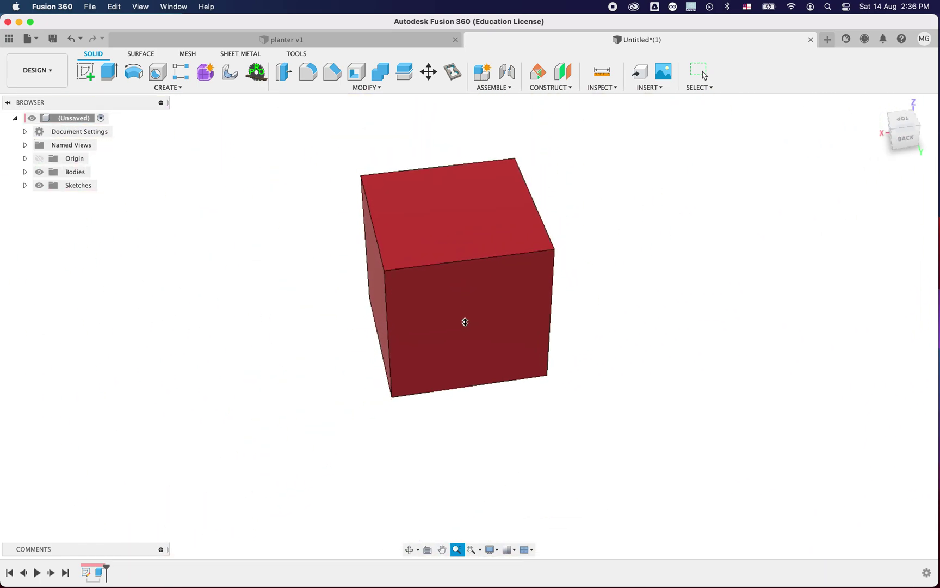
{"action": "left_click", "coordinate": [471, 549]}
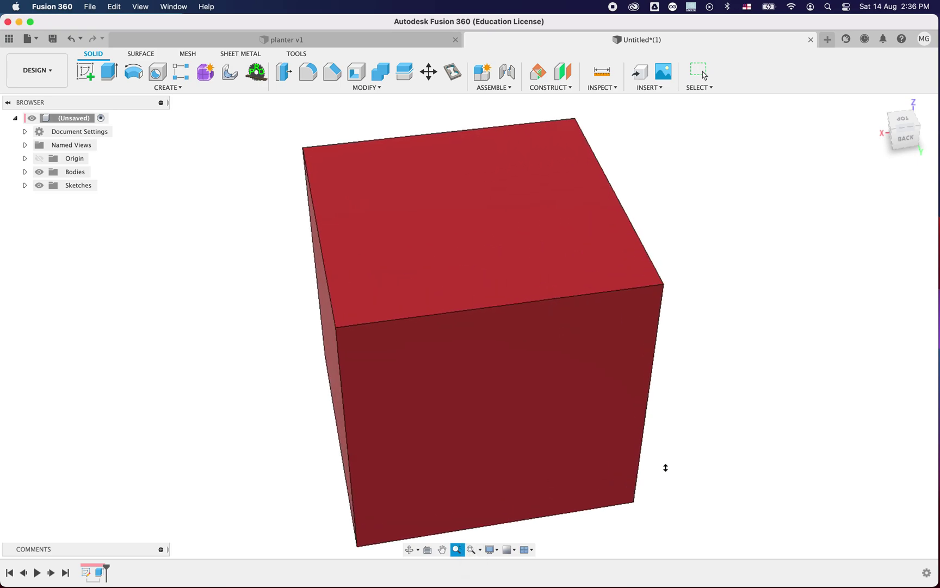
Step: Return to selection mode and select the cube's back face and its top face one after the other
{"action": "left_click", "coordinate": [414, 552]}
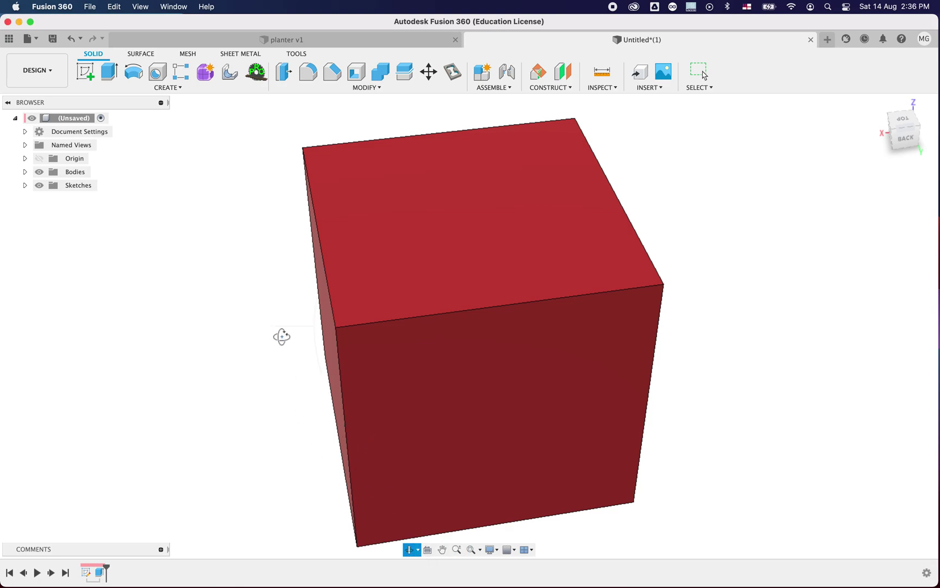
{"action": "key", "text": "Escape"}
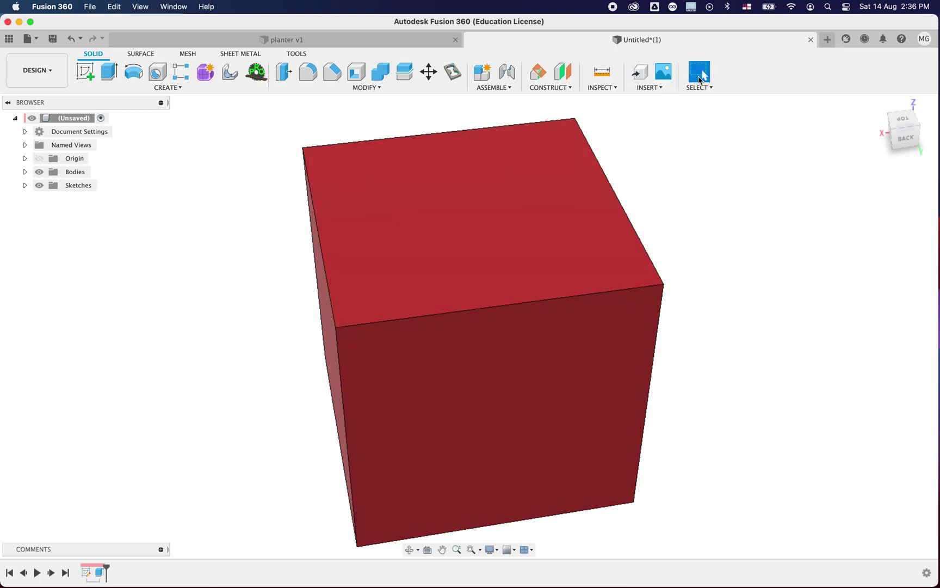
{"action": "left_click", "coordinate": [526, 406]}
{"action": "left_click", "coordinate": [515, 231]}
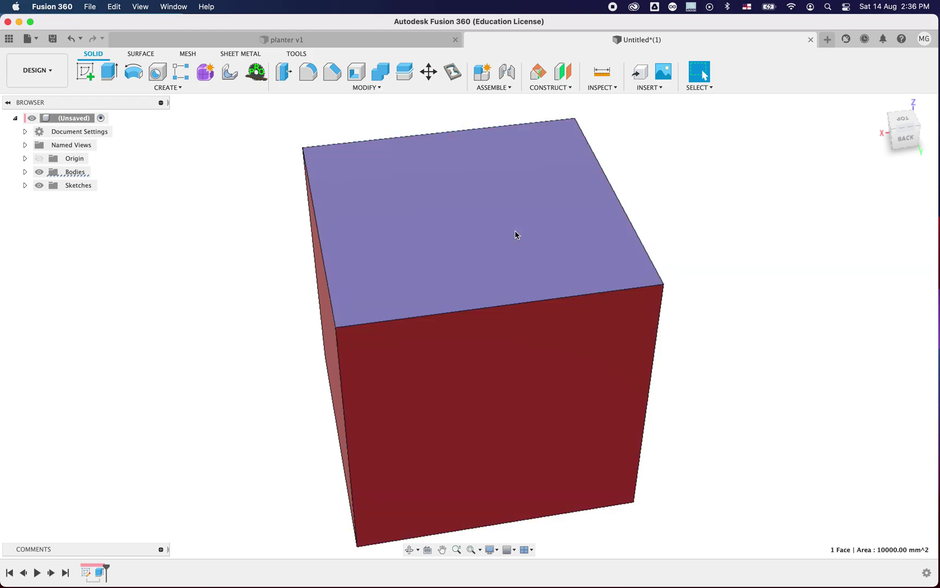
Step: Select the cube's right face, and look through the document's unit options, keeping Millimeter as the unit type
{"action": "left_click", "coordinate": [332, 340]}
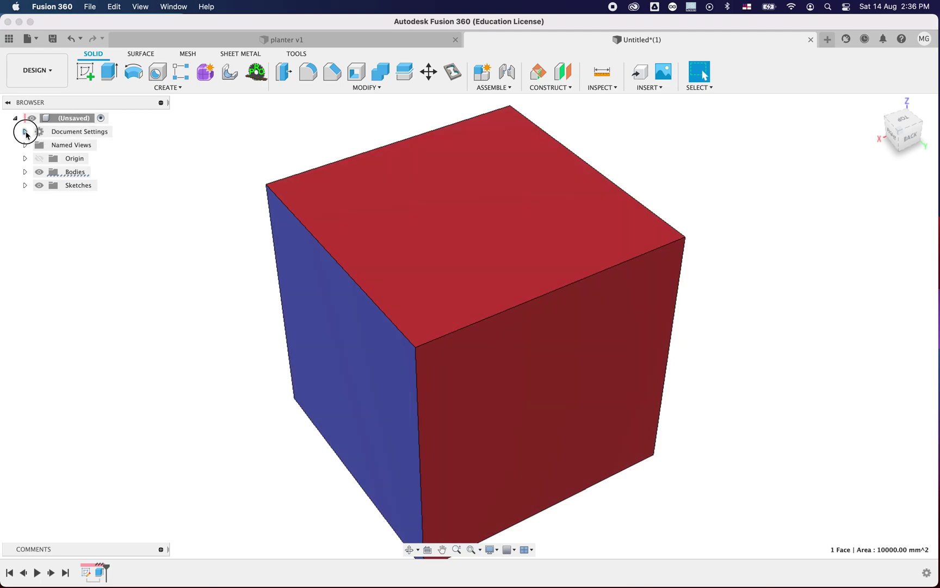
{"action": "left_click", "coordinate": [25, 131]}
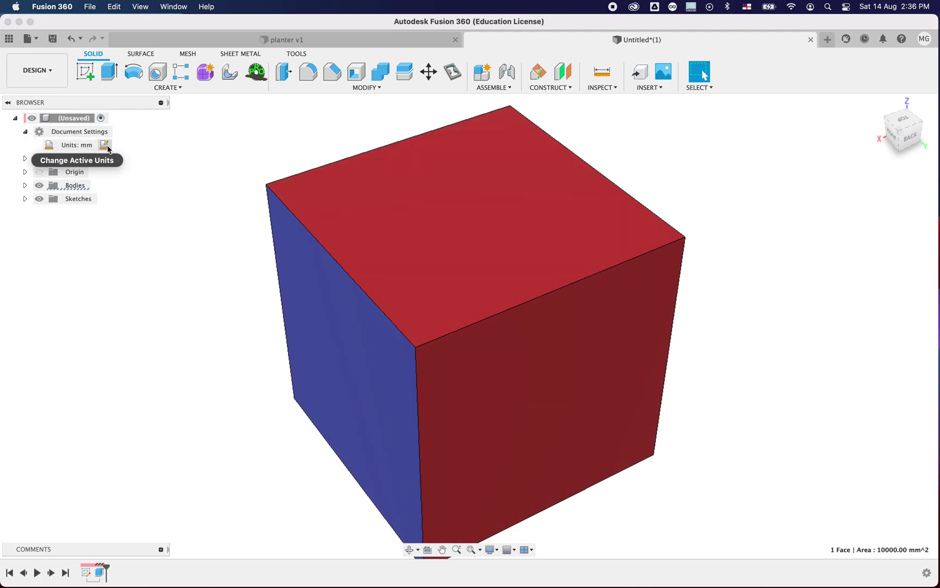
{"action": "left_click", "coordinate": [105, 144]}
{"action": "left_click", "coordinate": [891, 186]}
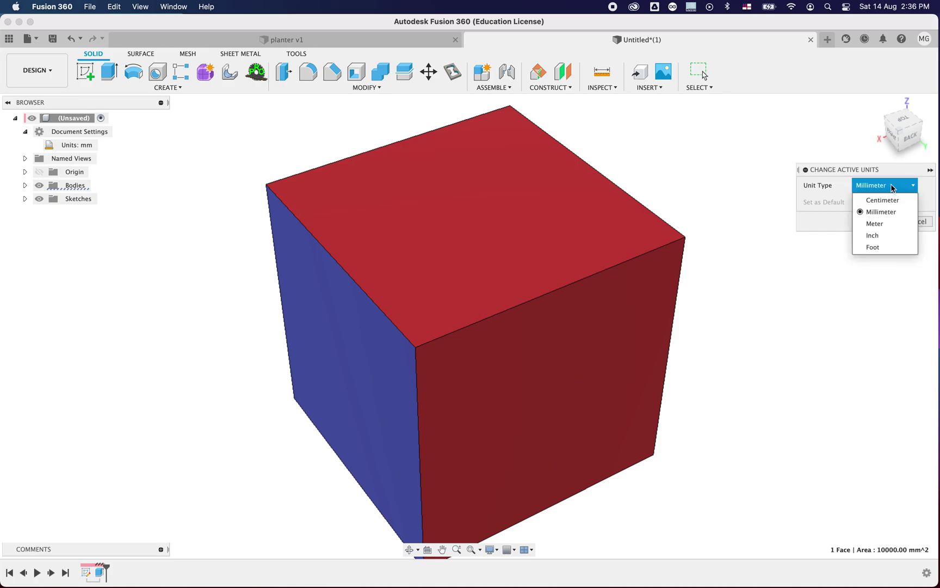
{"action": "left_click", "coordinate": [892, 213]}
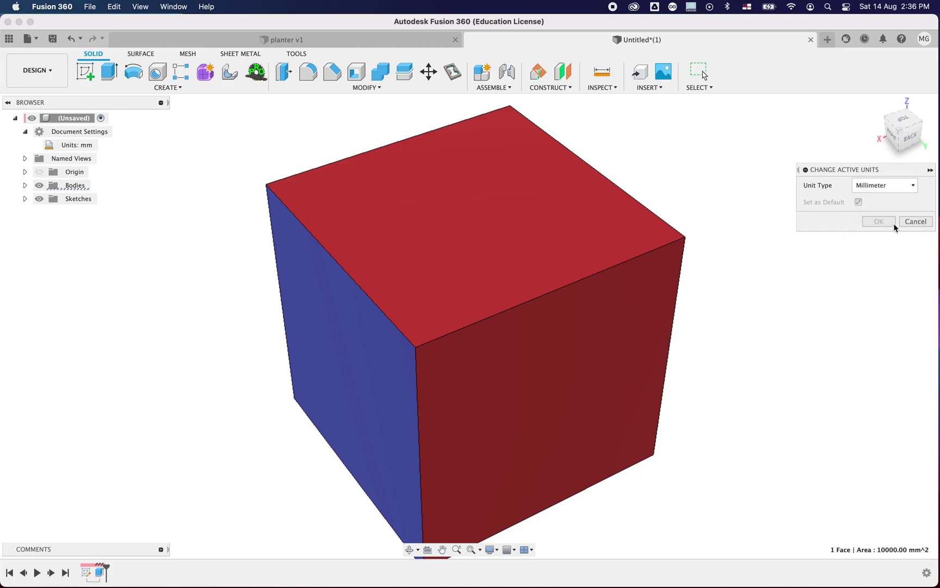
{"action": "left_click", "coordinate": [890, 221]}
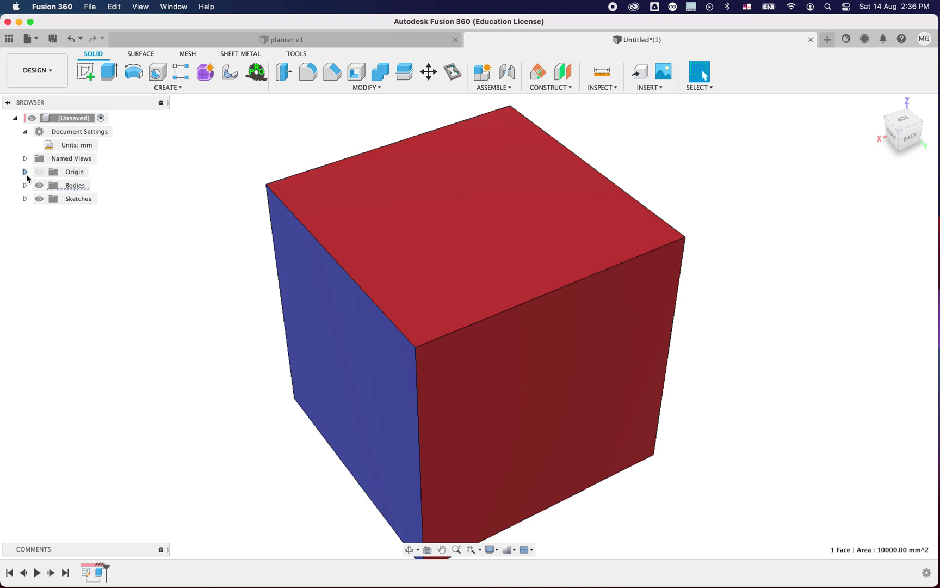
Step: Expand the Origin folder and show its planes and axes inside the cube, then hide and collapse it again
{"action": "left_click", "coordinate": [25, 172]}
{"action": "left_click", "coordinate": [40, 173]}
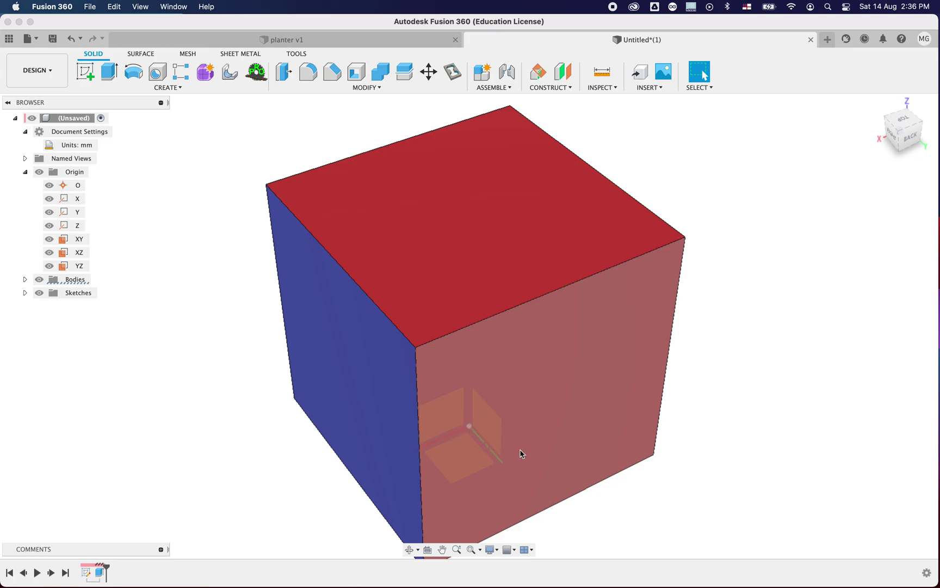
{"action": "left_click", "coordinate": [39, 172]}
{"action": "left_click", "coordinate": [26, 172]}
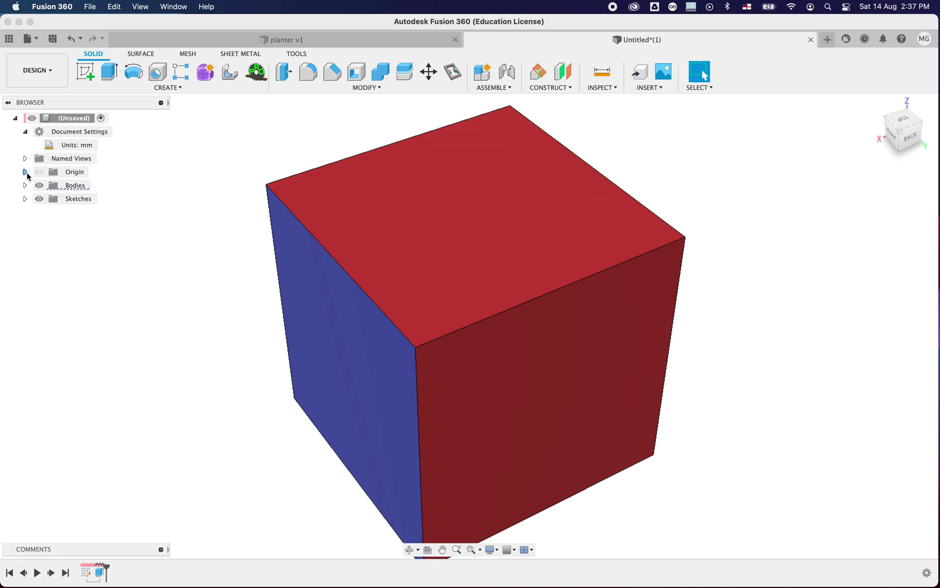
Step: Toggle the visibility of Body1 off and on repeatedly, leaving it shown and the Bodies folder collapsed
{"action": "left_click", "coordinate": [25, 185]}
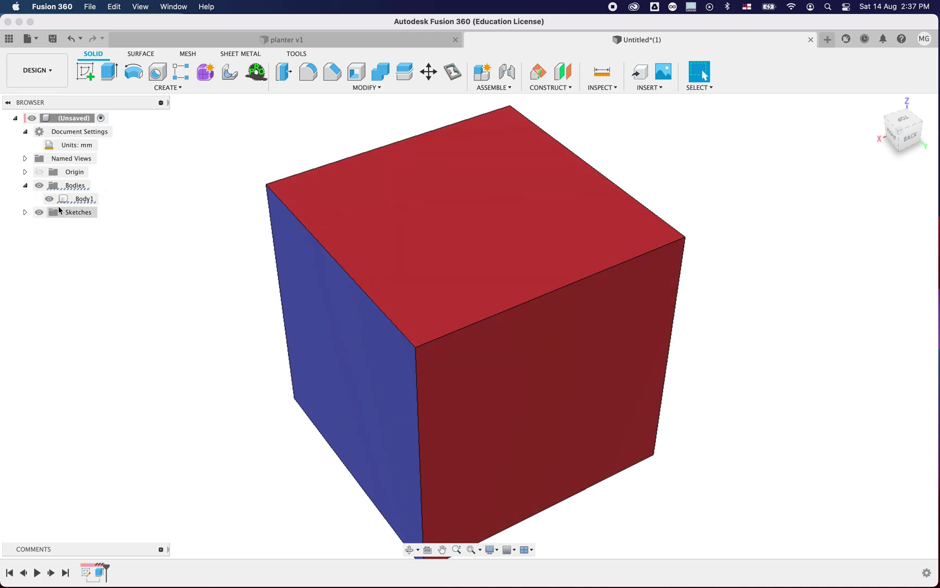
{"action": "left_click", "coordinate": [49, 199]}
{"action": "left_click", "coordinate": [49, 199]}
{"action": "left_click", "coordinate": [49, 199]}
{"action": "left_click", "coordinate": [49, 199]}
{"action": "left_click", "coordinate": [49, 200]}
{"action": "left_click", "coordinate": [49, 199]}
{"action": "left_click", "coordinate": [25, 185]}
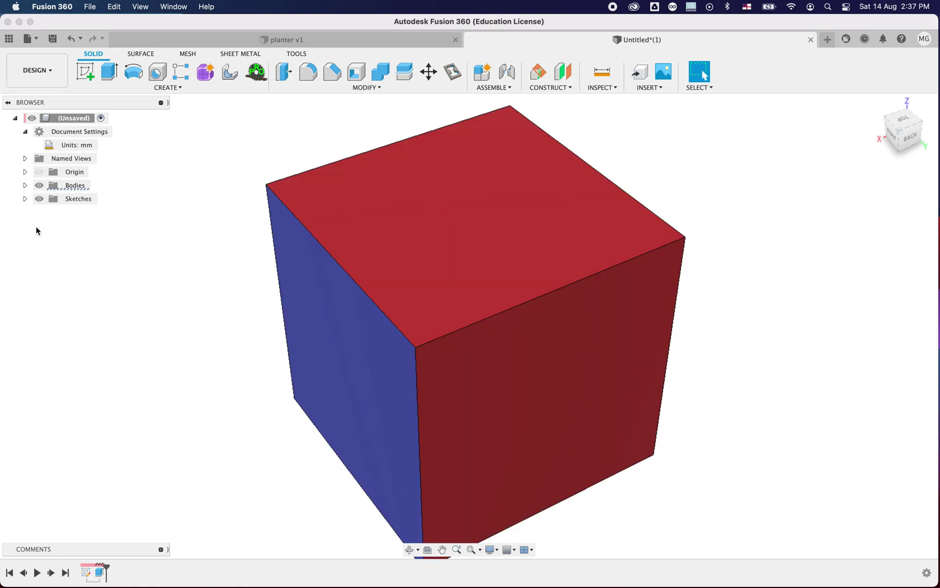
Step: Hide the bodies to view Sketch1 on its own, then hide the sketch and show the bodies again
{"action": "left_click", "coordinate": [25, 199]}
{"action": "left_click", "coordinate": [40, 186]}
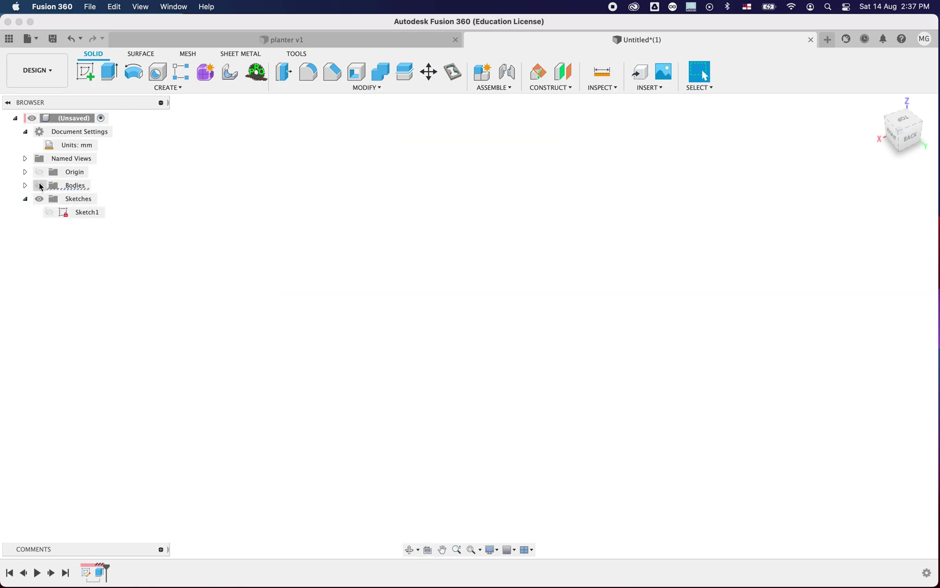
{"action": "left_click", "coordinate": [49, 212]}
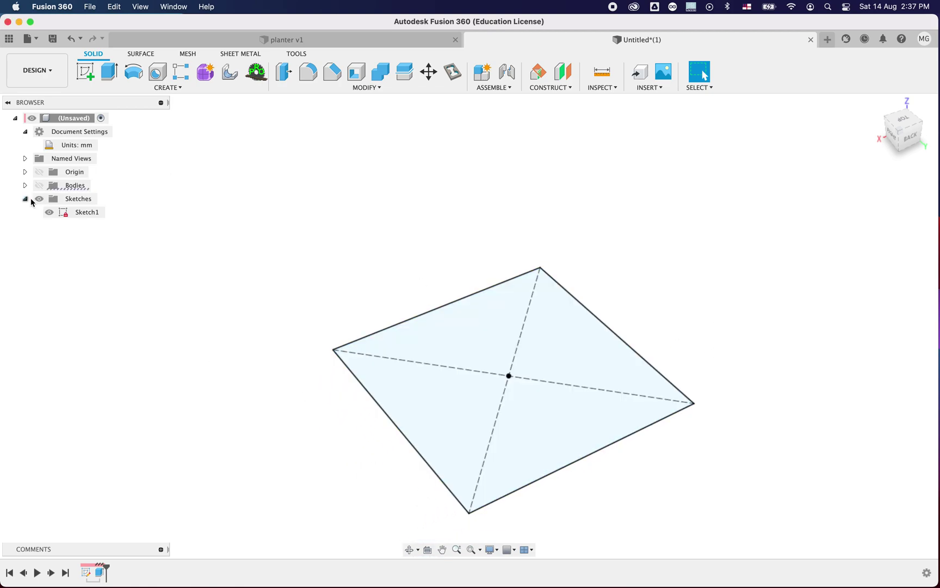
{"action": "left_click", "coordinate": [49, 212]}
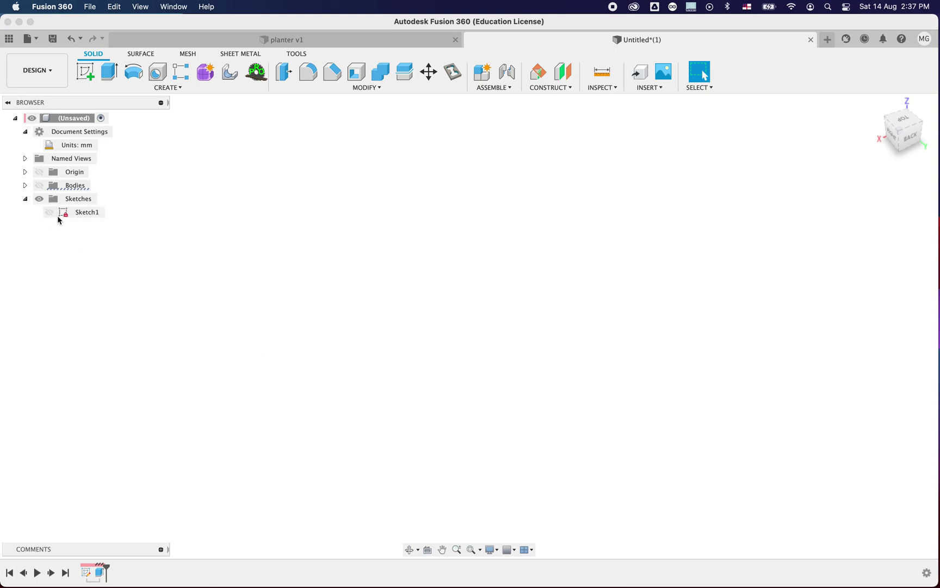
{"action": "left_click", "coordinate": [25, 199]}
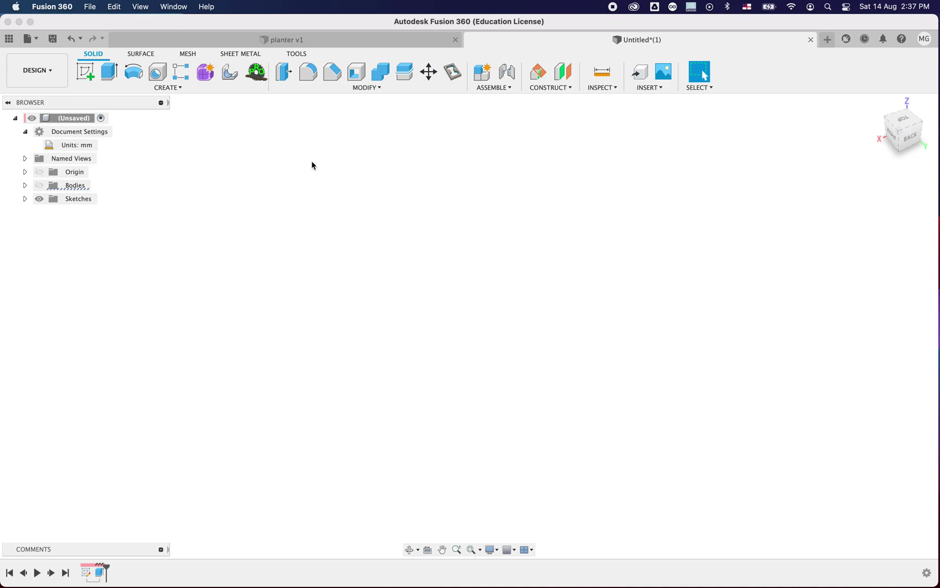
{"action": "left_click", "coordinate": [40, 185]}
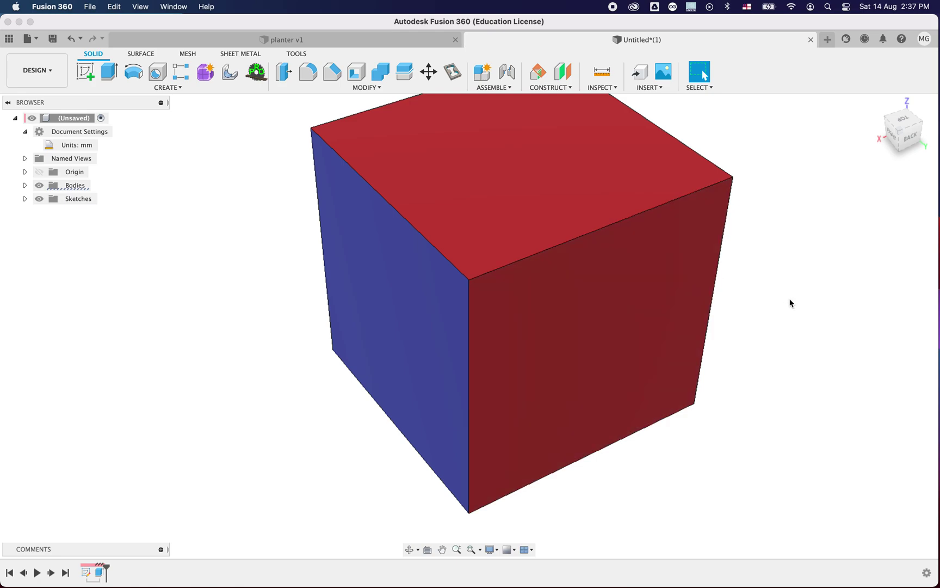
Step: Pan and orbit the cube to see its underside, then restore the home view with no face selected
{"action": "scroll", "coordinate": [790, 303], "scroll_direction": "right", "scroll_amount": 3}
{"action": "scroll", "coordinate": [790, 303], "scroll_direction": "right", "scroll_amount": 5}
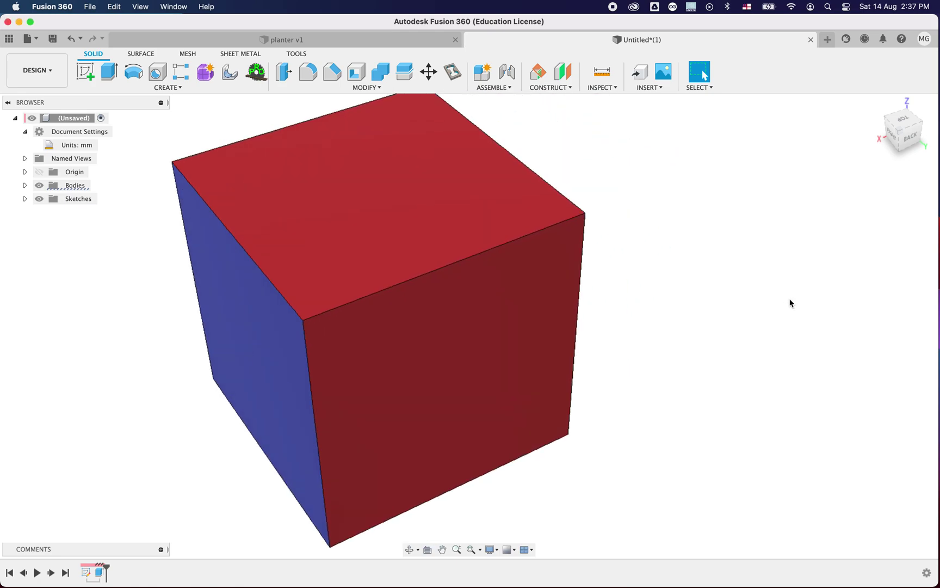
{"action": "key", "text": "F6"}
{"action": "scroll", "coordinate": [790, 303], "scroll_direction": "down", "scroll_amount": 5, "text": "shift"}
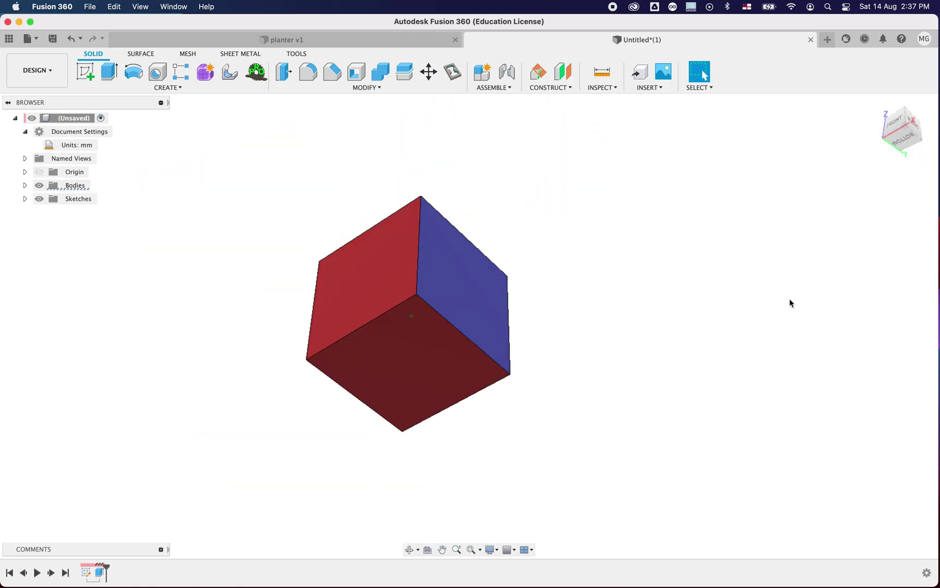
{"action": "scroll", "coordinate": [790, 303], "scroll_direction": "right", "scroll_amount": 5}
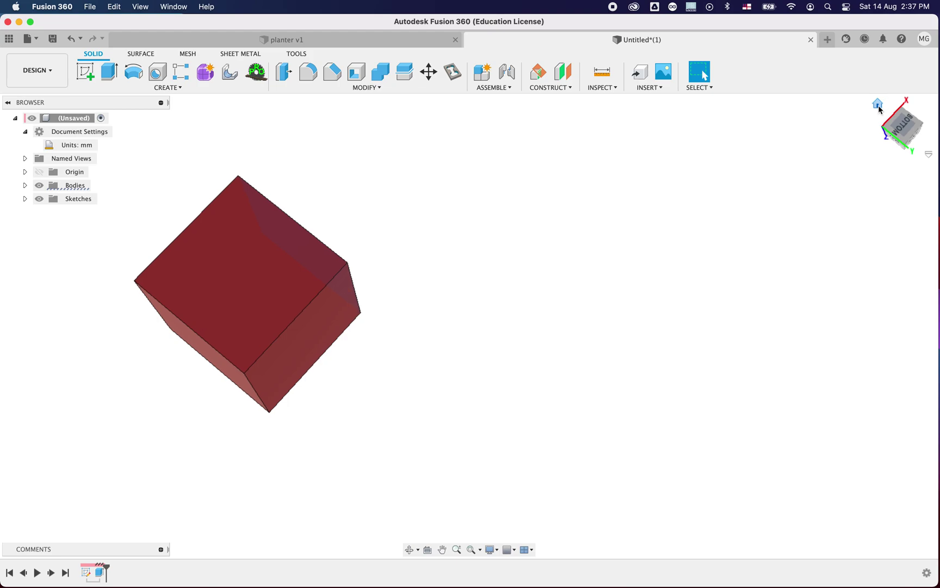
{"action": "left_click", "coordinate": [878, 106]}
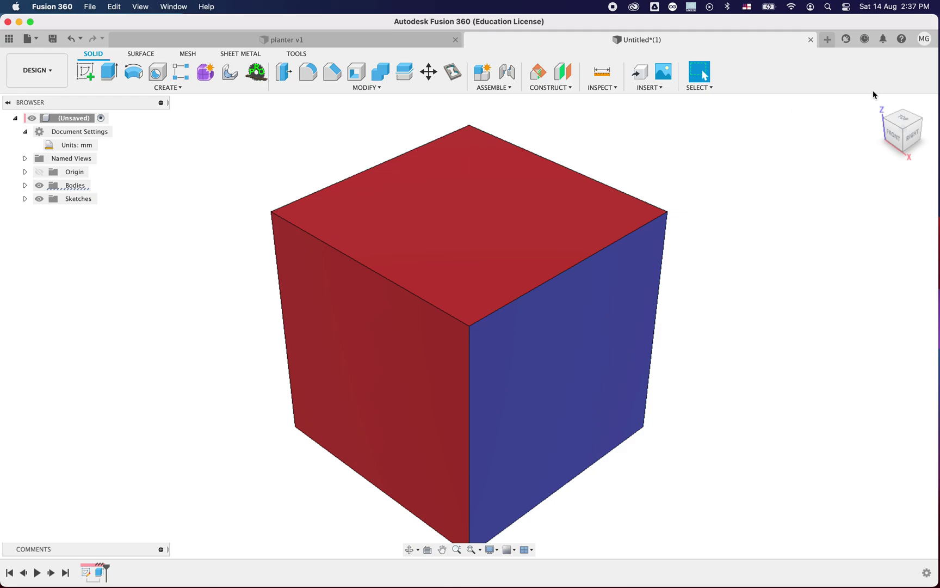
{"action": "mouse_move", "coordinate": [876, 104]}
{"action": "key", "text": "super+z"}
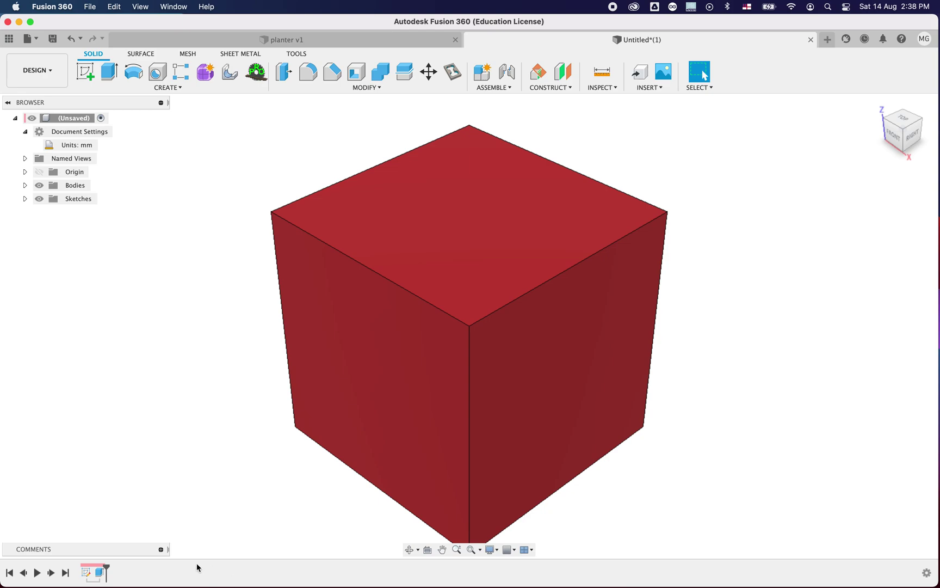
Step: Edit Sketch1 from the design history, set the square's vertical dimension to 150 mm, and finish the sketch
{"action": "left_click", "coordinate": [92, 575]}
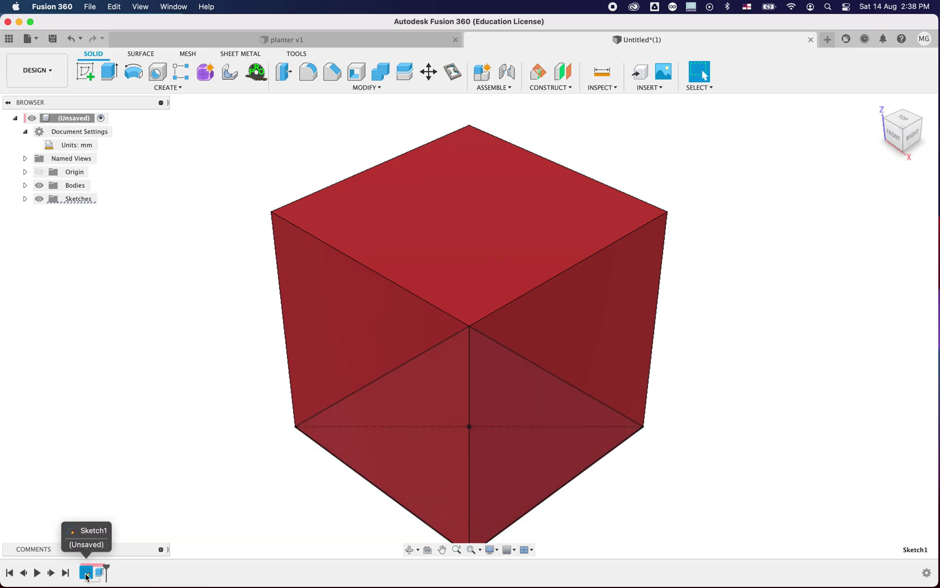
{"action": "right_click", "coordinate": [86, 575]}
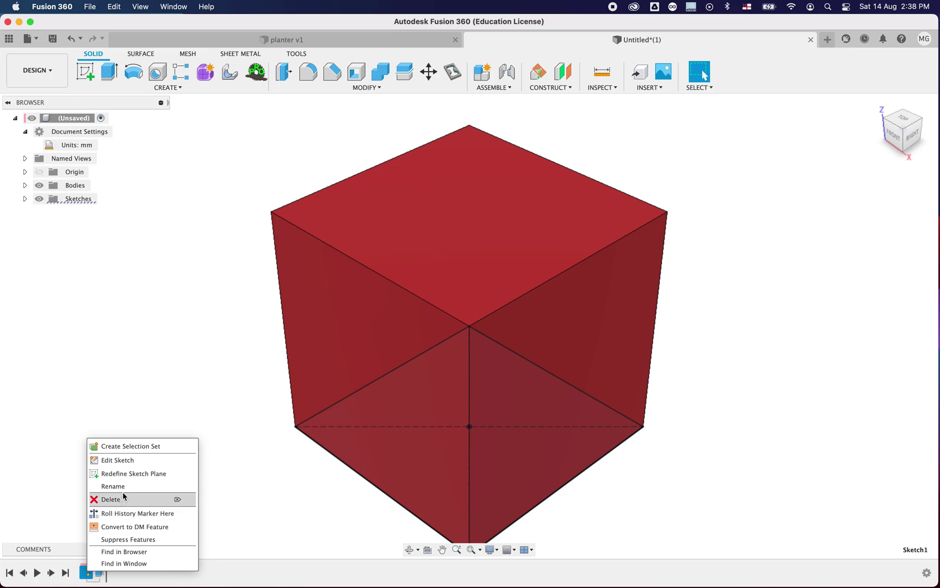
{"action": "left_click", "coordinate": [129, 460]}
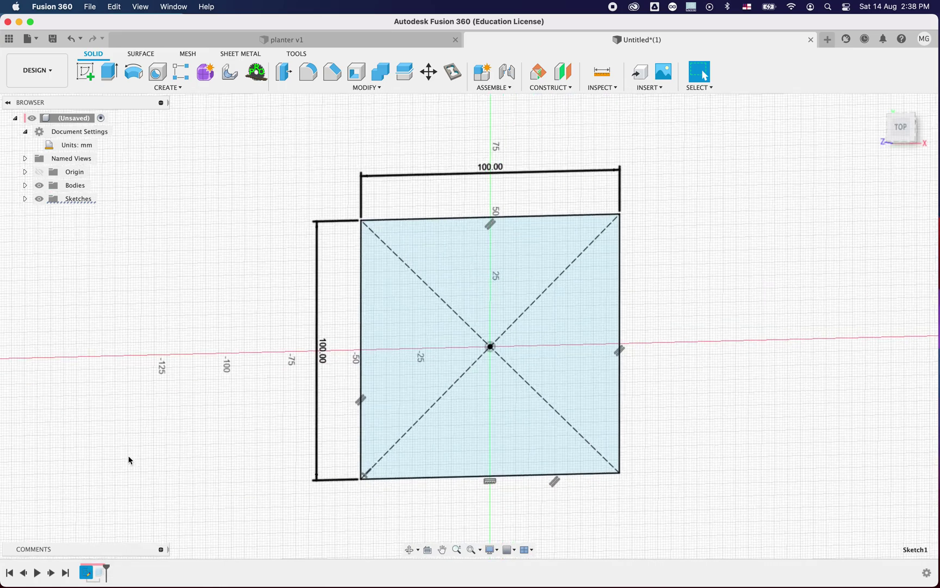
{"action": "double_click", "coordinate": [286, 326]}
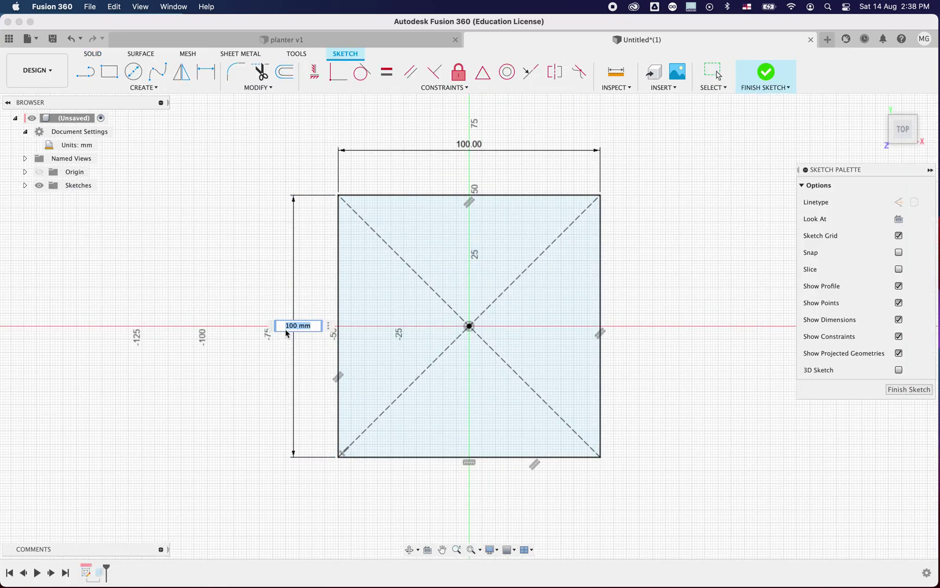
{"action": "type", "text": "150"}
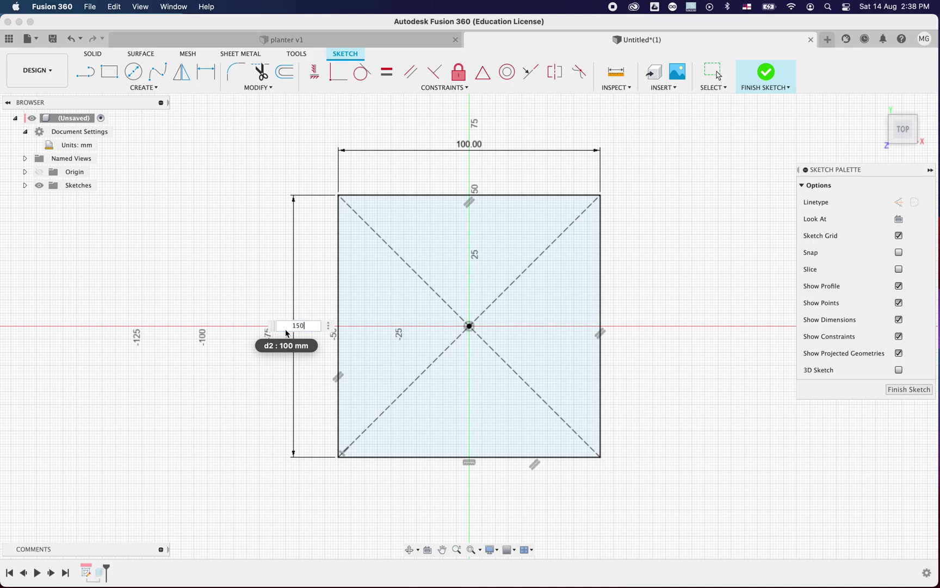
{"action": "key", "text": "Return"}
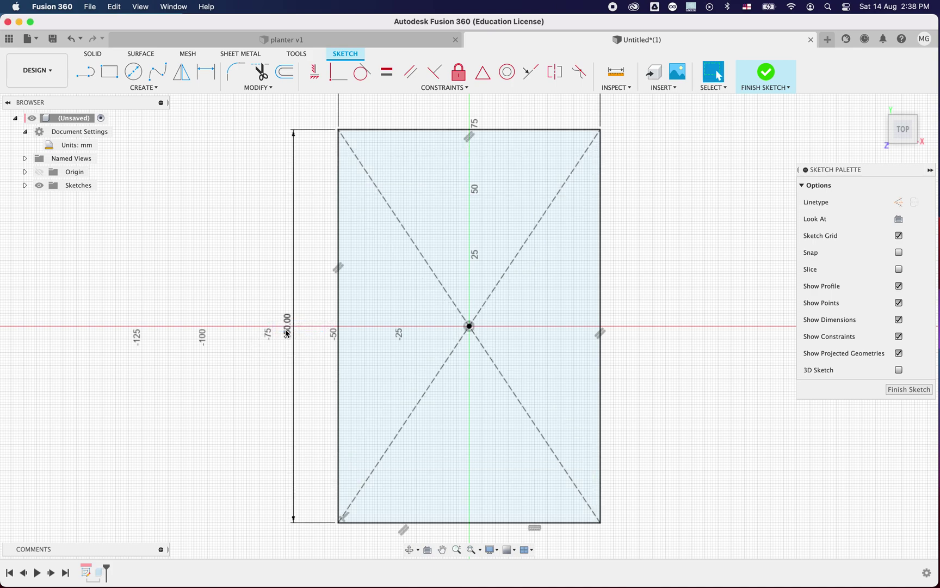
{"action": "left_click", "coordinate": [765, 72]}
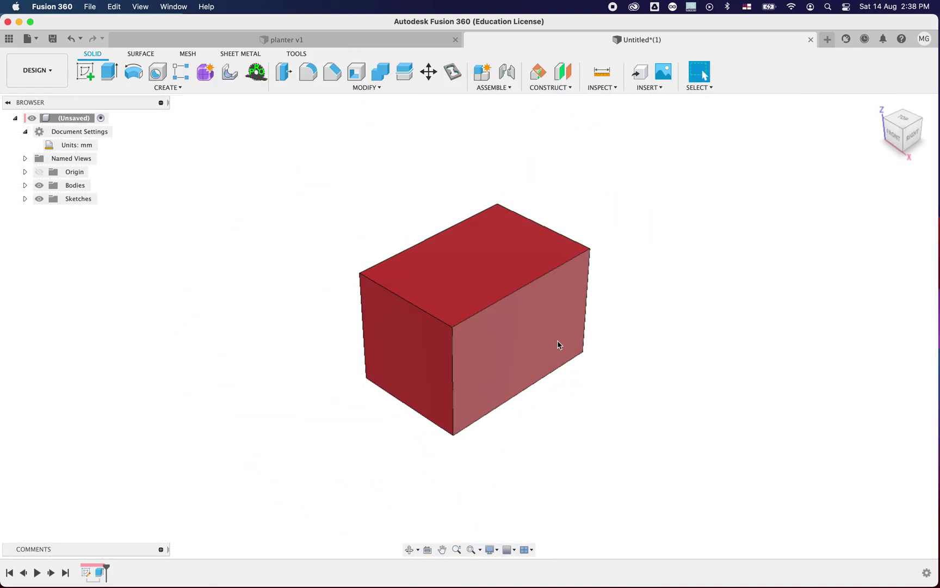
Step: Edit the block's extrusion and reduce its distance by eye to a little over half the current height
{"action": "right_click", "coordinate": [105, 576]}
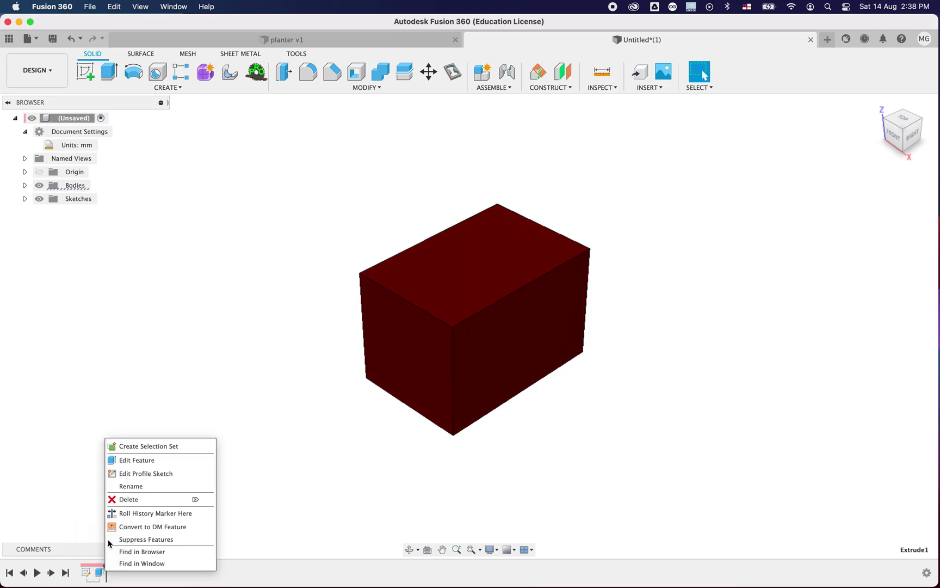
{"action": "left_click", "coordinate": [138, 461]}
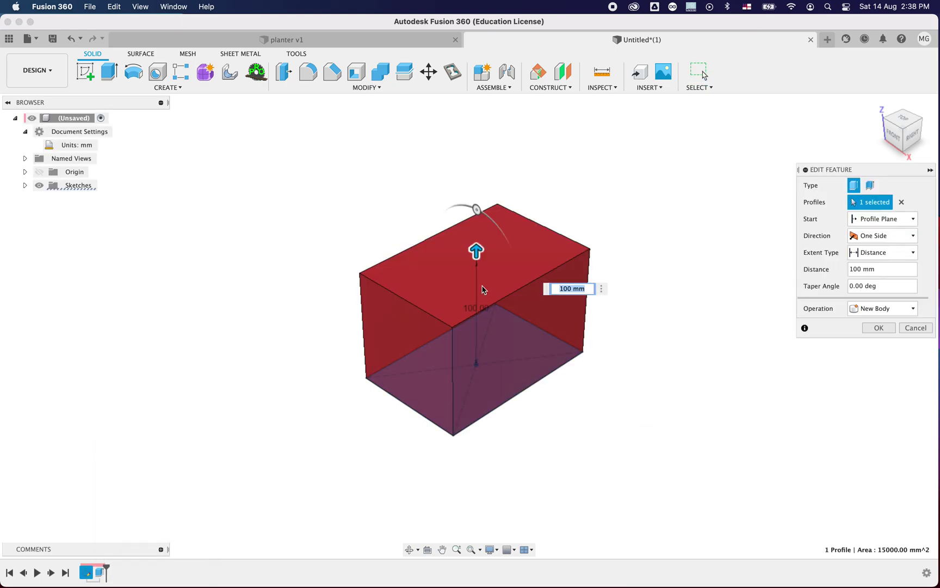
{"action": "left_click_drag", "start_coordinate": [475, 250], "coordinate": [476, 294]}
{"action": "left_click", "coordinate": [889, 329]}
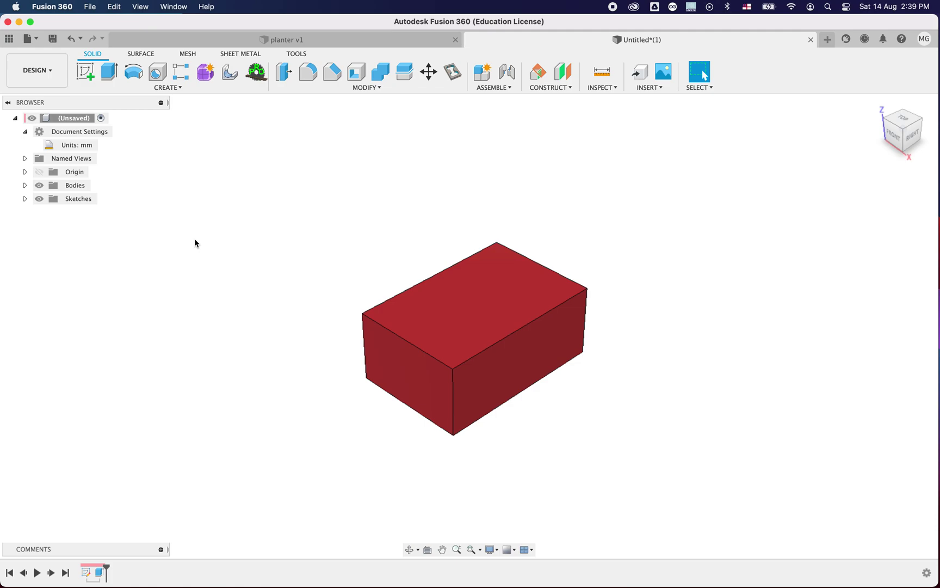
Step: Switch to the planter v1 design and back to the untitled design with the red block
{"action": "left_click", "coordinate": [240, 43]}
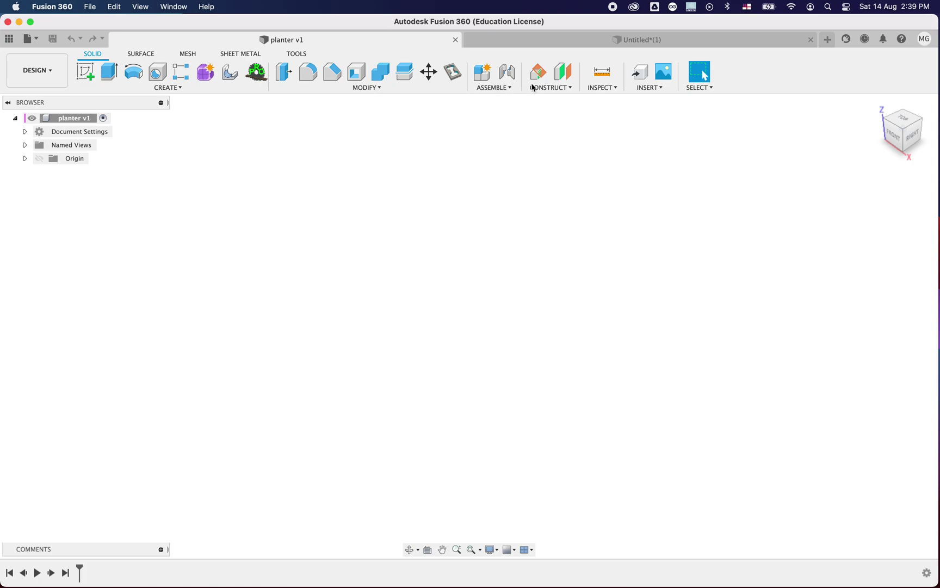
{"action": "left_click", "coordinate": [572, 44]}
{"action": "scroll", "coordinate": [426, 419], "scroll_direction": "down", "scroll_amount": 3}
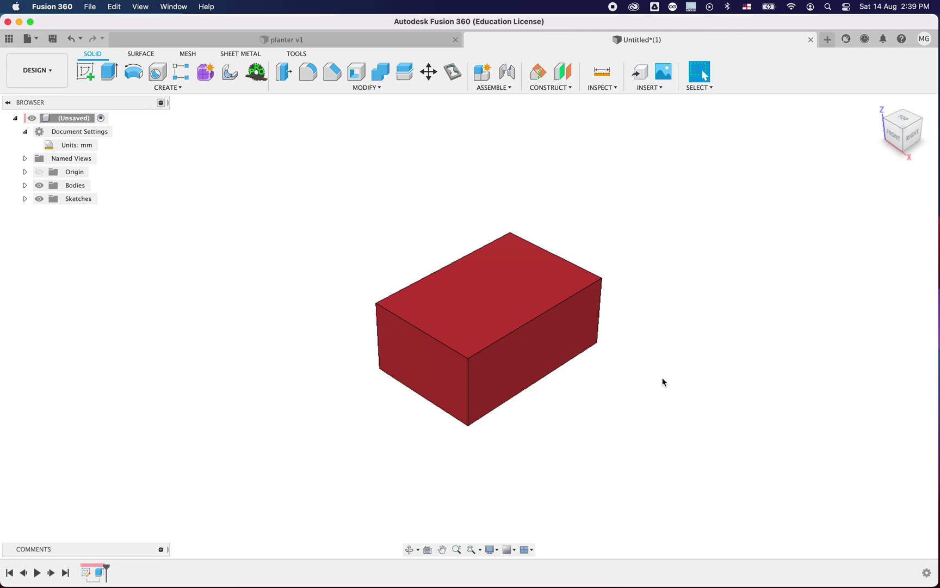
Step: Review the general and Manufacture preferences of the account, and close them without changing any setting
{"action": "left_click", "coordinate": [930, 42]}
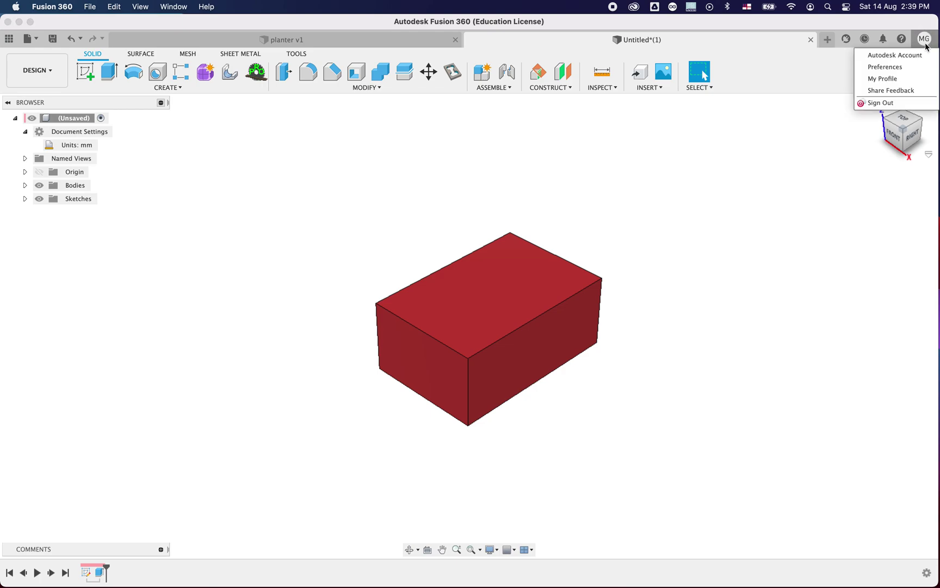
{"action": "left_click", "coordinate": [906, 67]}
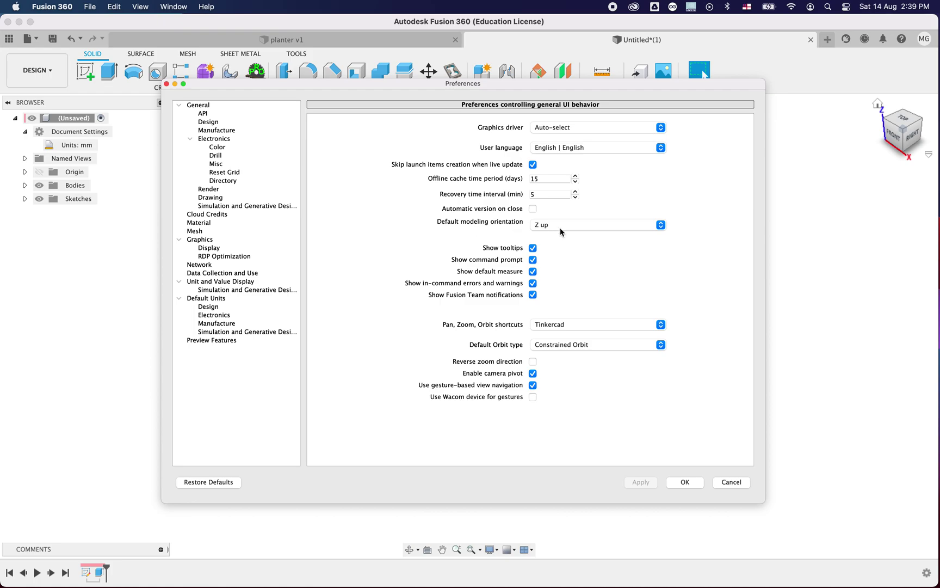
{"action": "left_click", "coordinate": [230, 132]}
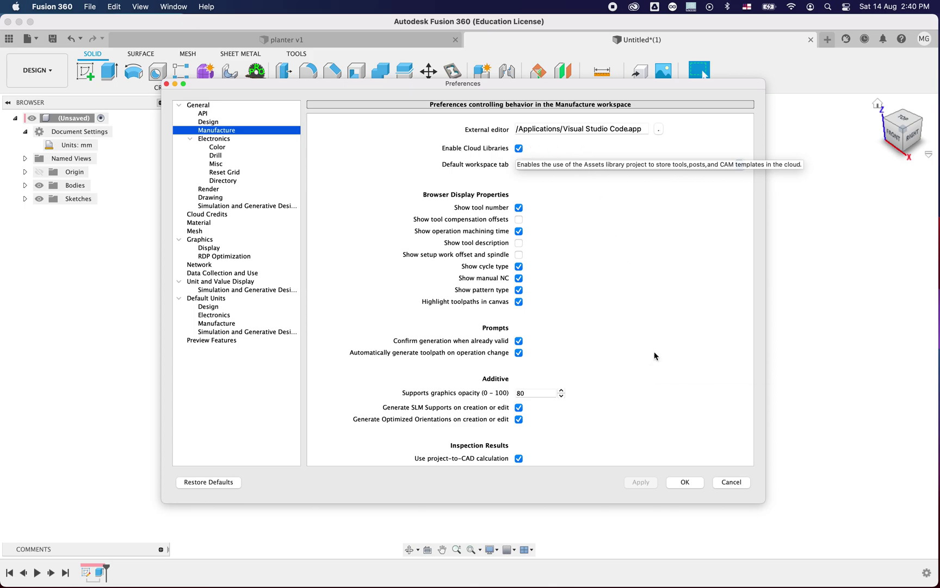
{"action": "left_click", "coordinate": [692, 484]}
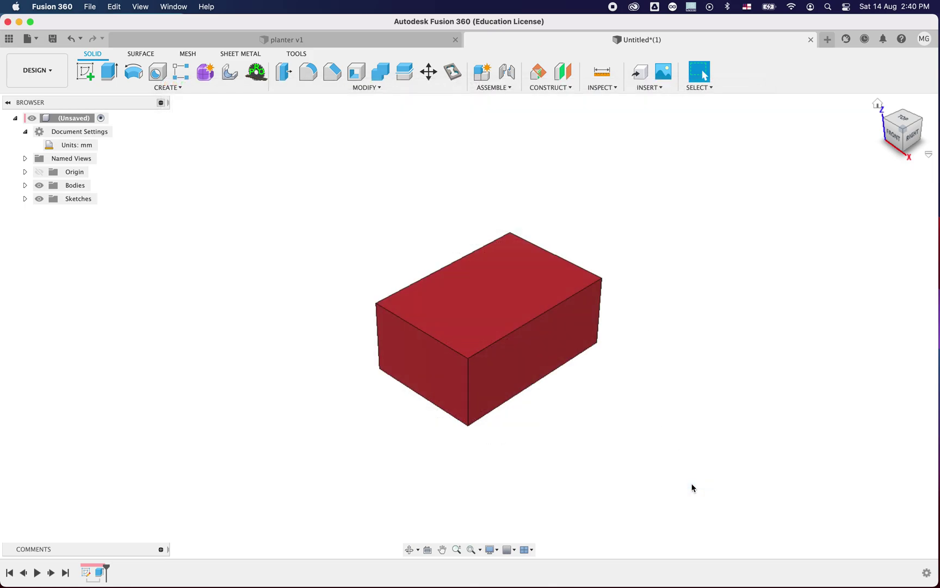